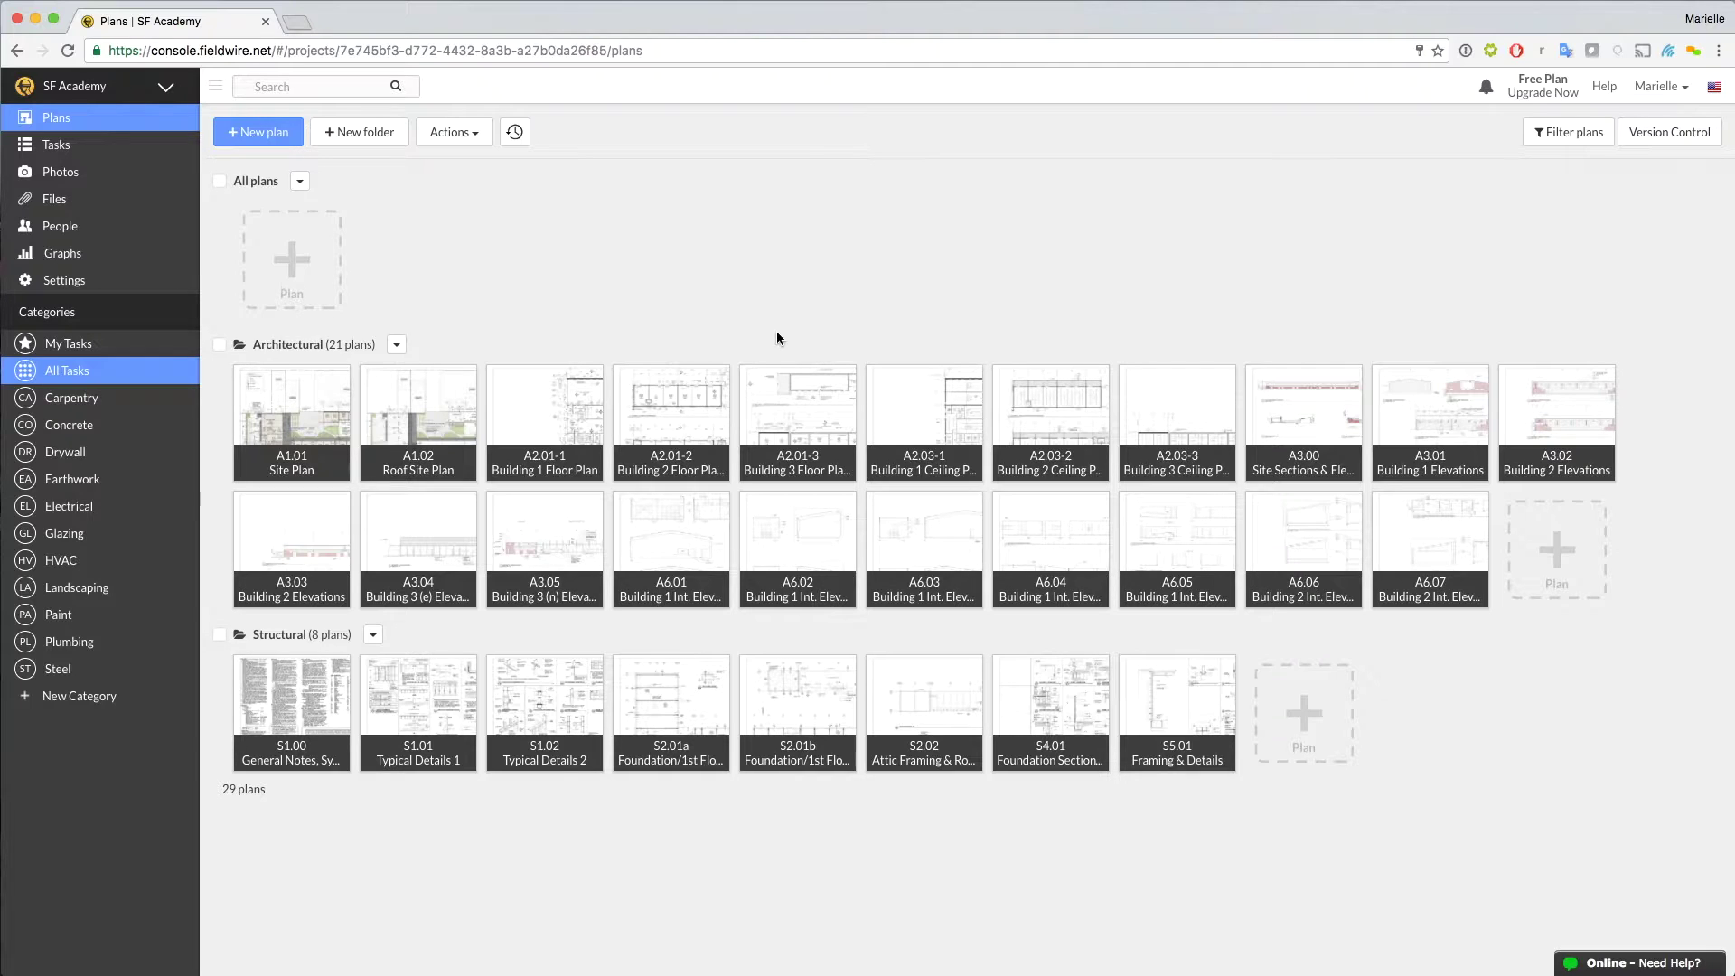
# Upload the storage hardlid, geotech report, lighting O&M and RFI-21 response PDFs to project files
pyautogui.click(79, 207)
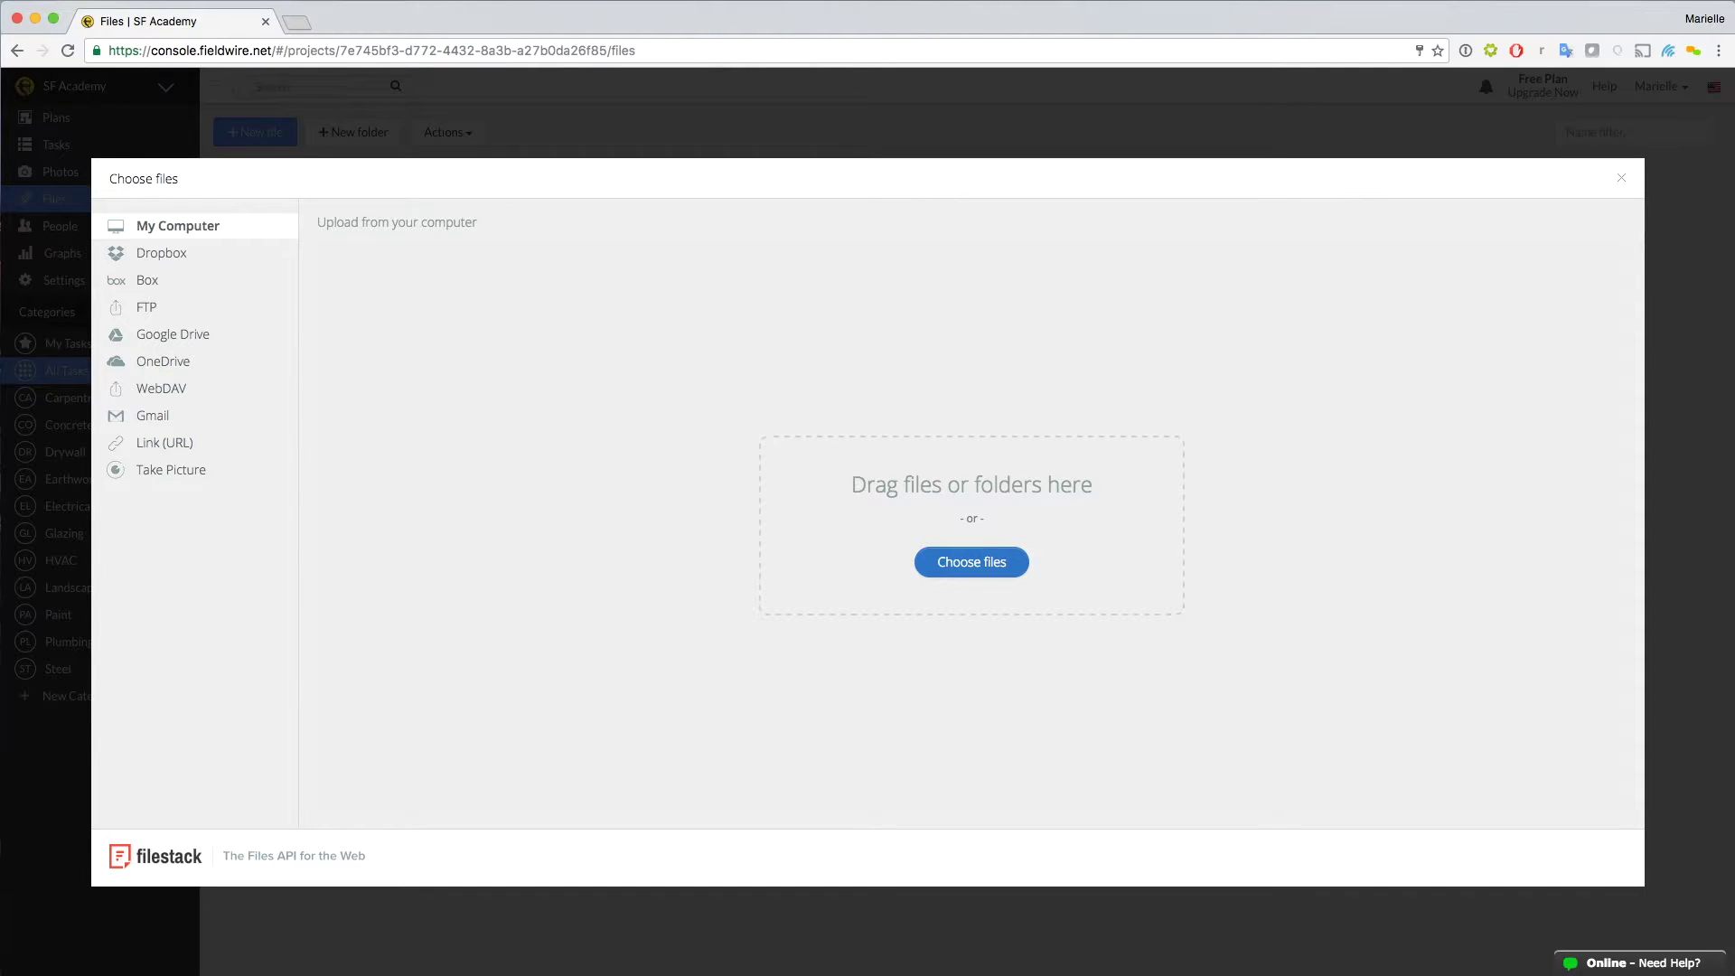
pyautogui.moveTo(1092, 746); pyautogui.dragTo(1142, 709)
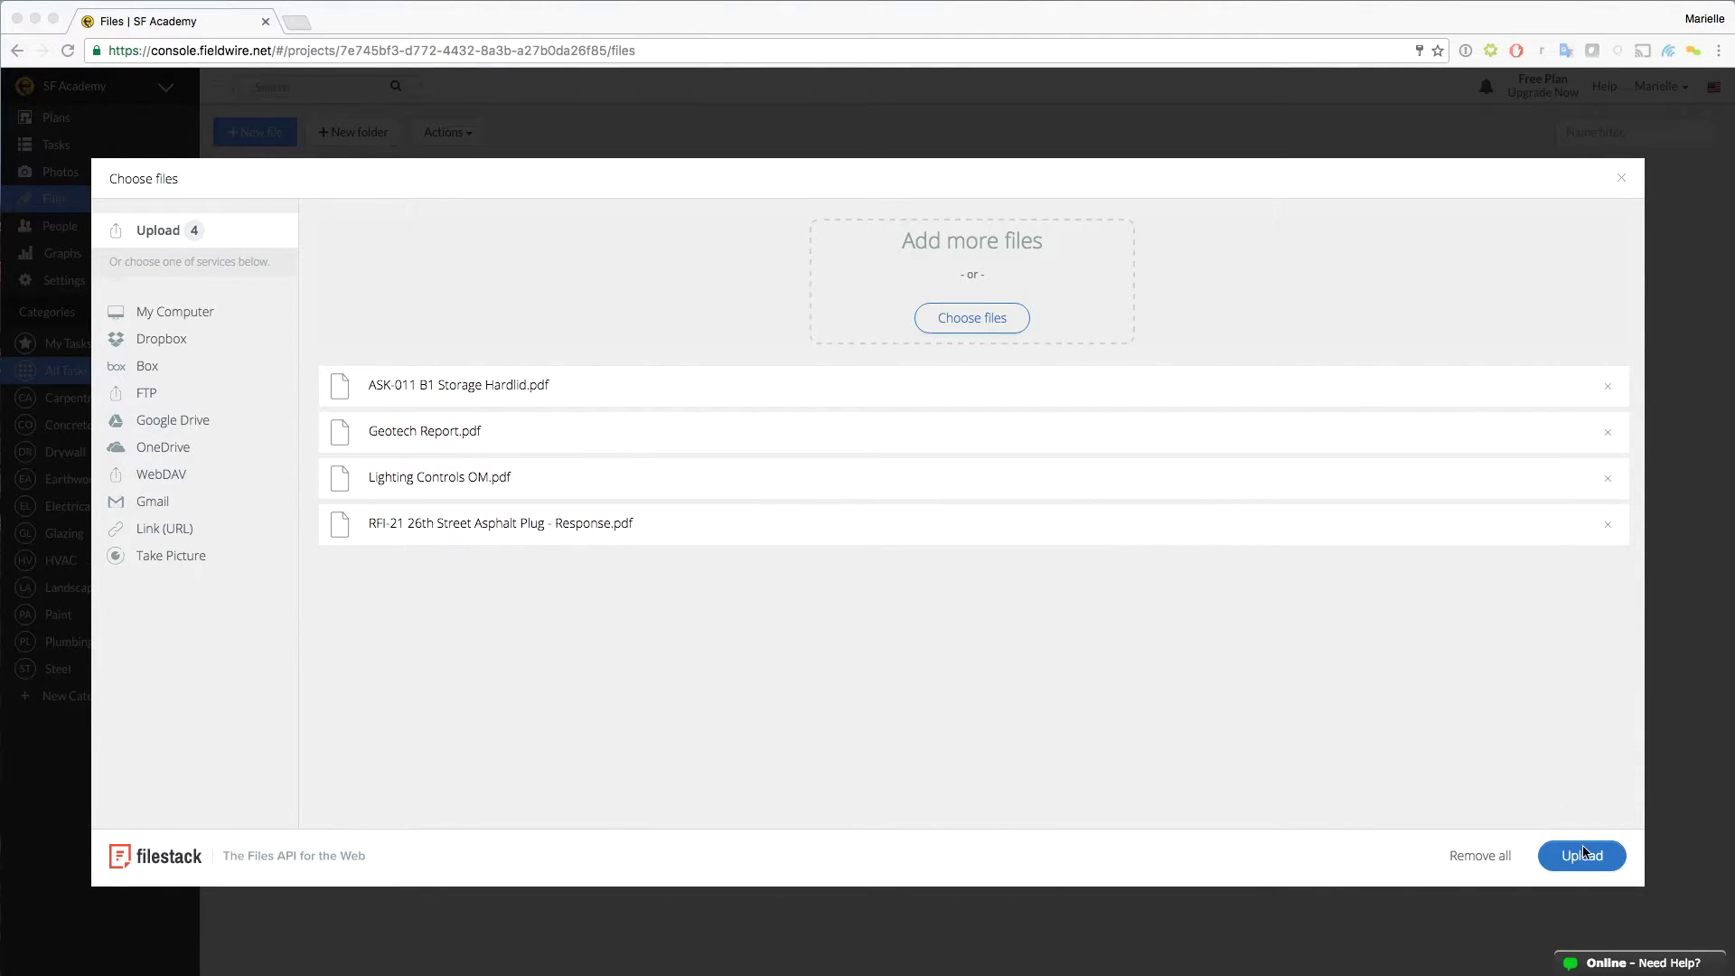
pyautogui.click(1582, 856)
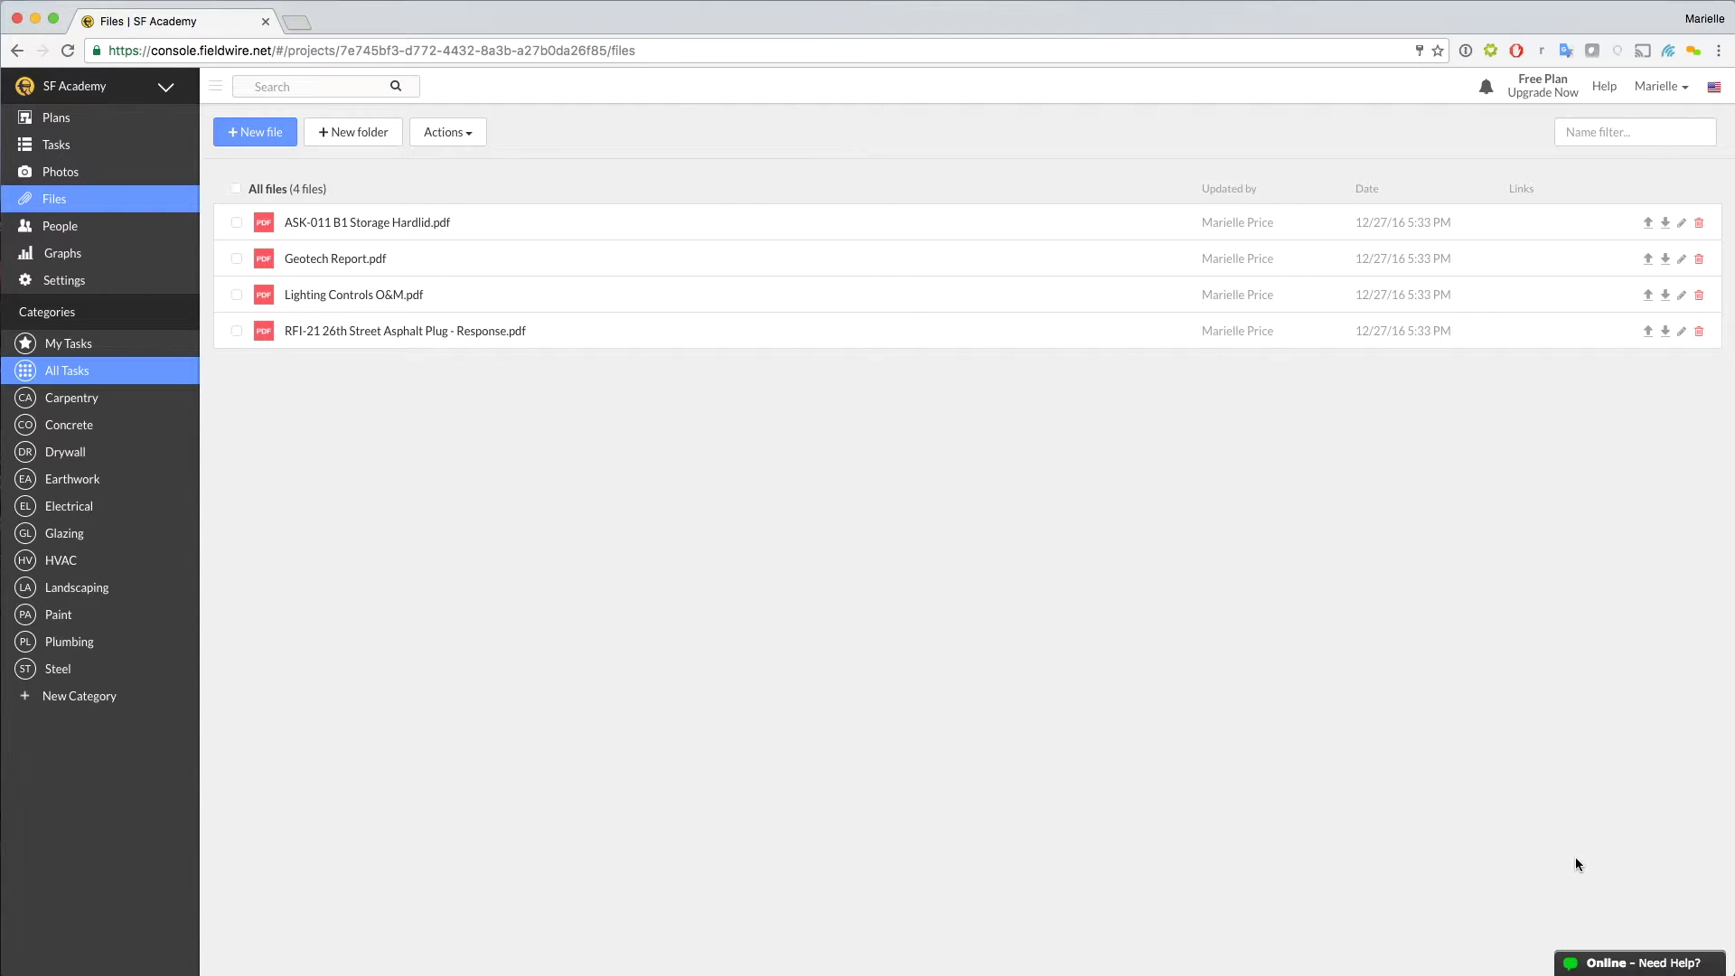
# Let the four-PDF upload finish, then begin creating a new folder
pyautogui.click(352, 136)
# Add folders 'RFIs' and 'Change Orders', then select the ASK-011 B1 Storage Hardlid file
pyautogui.click(707, 203)
pyautogui.write('RFIs')
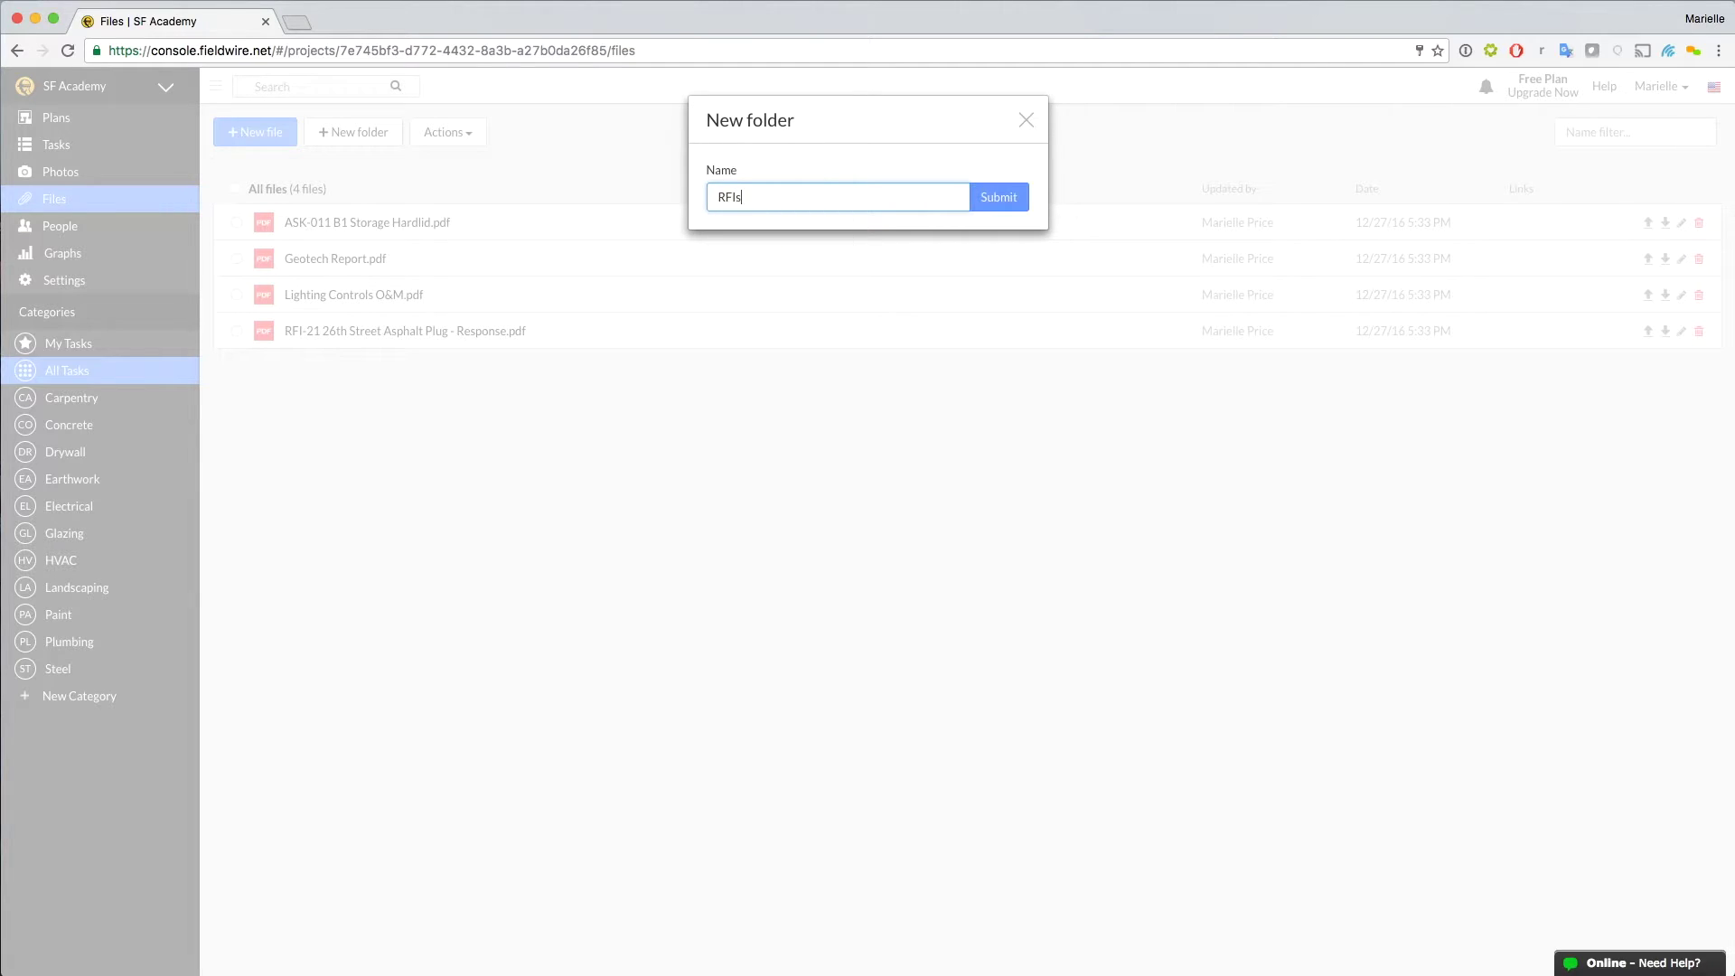
pyautogui.click(999, 199)
pyautogui.click(355, 136)
pyautogui.click(760, 203)
pyautogui.write('Change O')
pyautogui.write('rders')
pyautogui.press('Return')
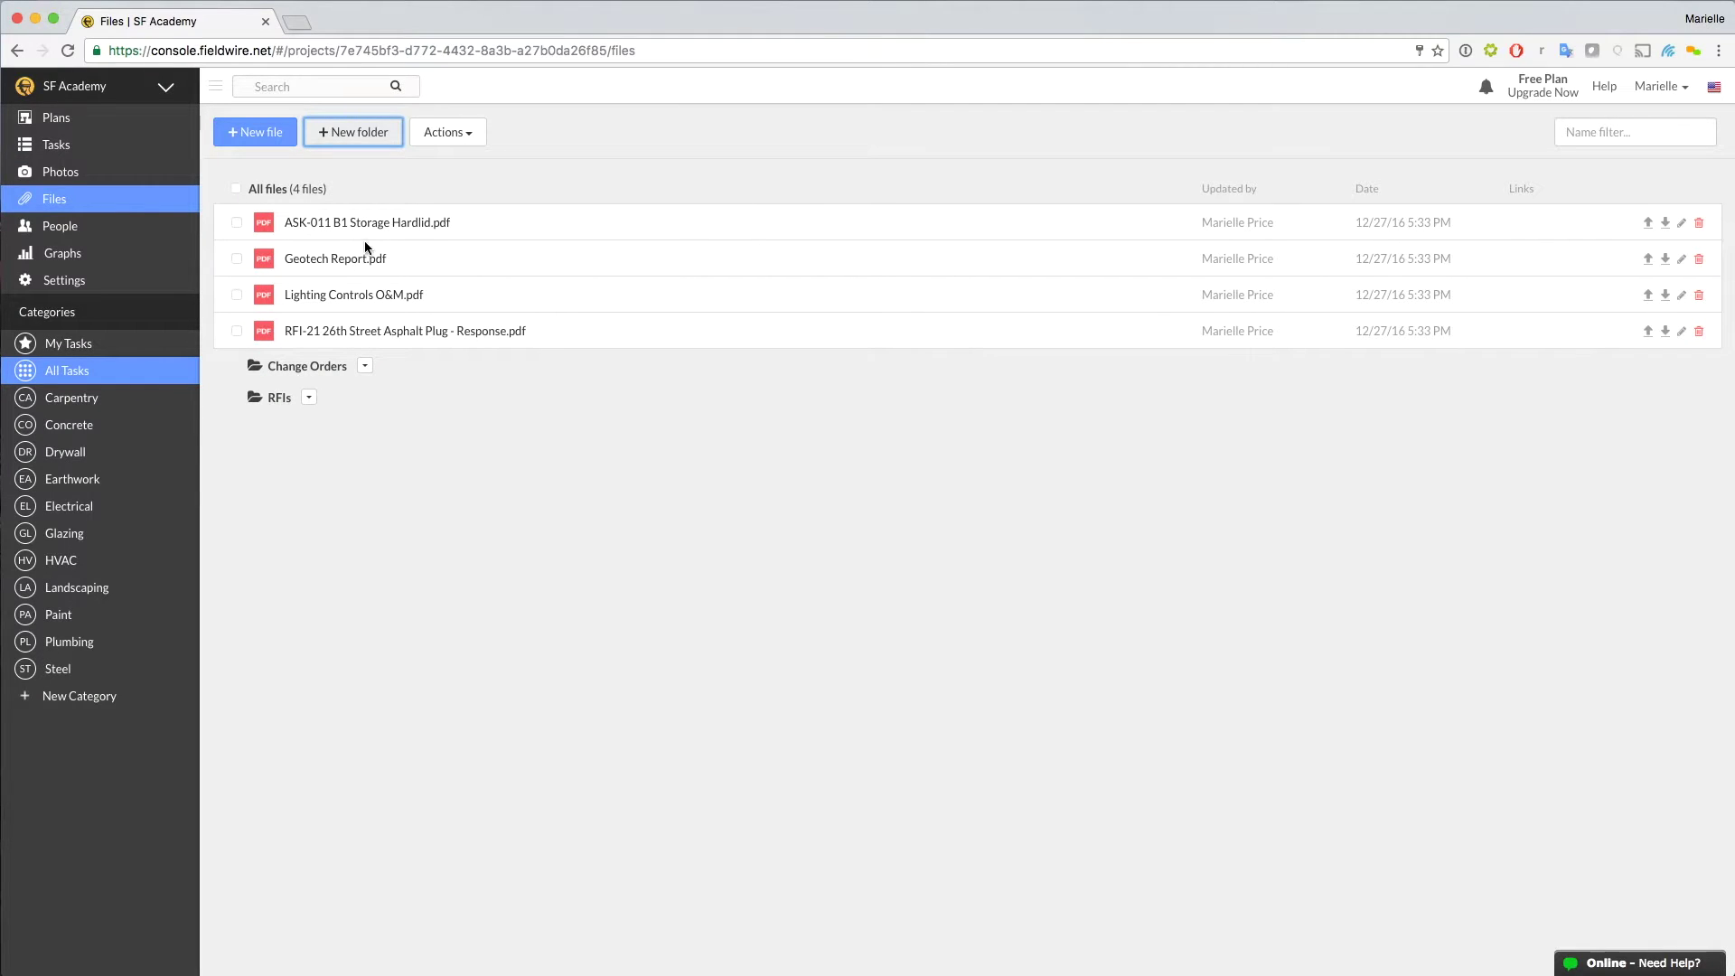
pyautogui.click(236, 223)
# Move the ASK-011 B1 Storage Hardlid PDF into the Change Orders folder
pyautogui.click(418, 144)
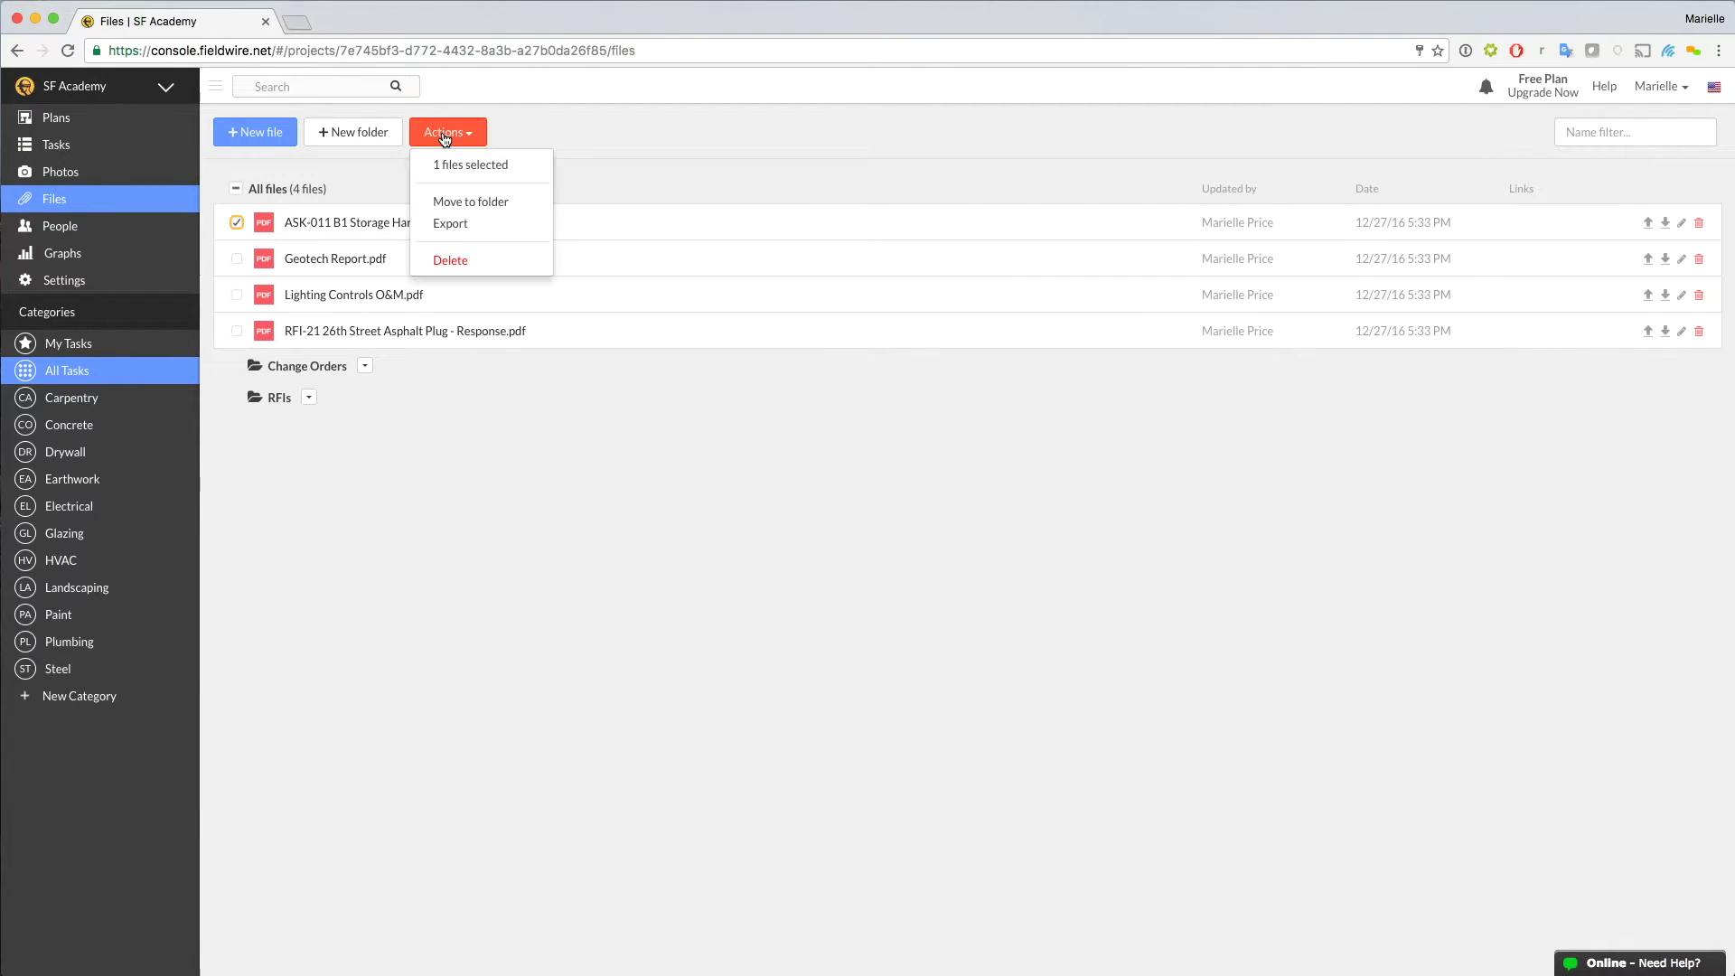
pyautogui.click(455, 203)
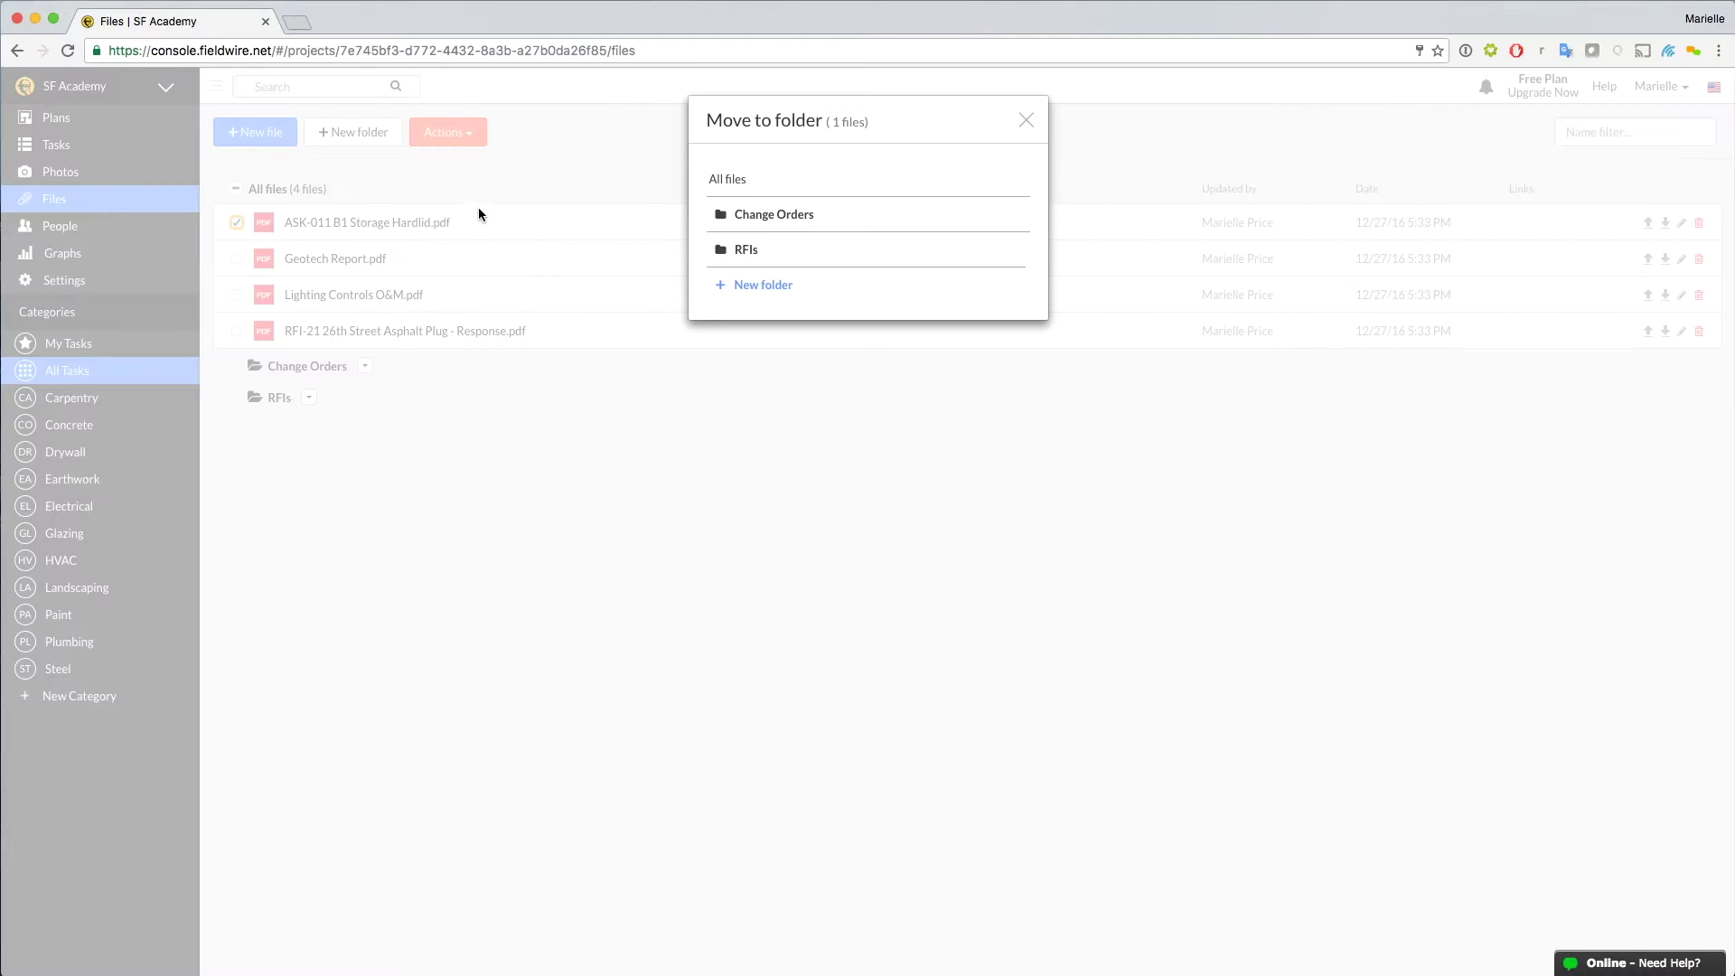
pyautogui.click(868, 212)
# Move the RFI-21 response PDF into the RFIs folder and go to Plans
pyautogui.click(237, 295)
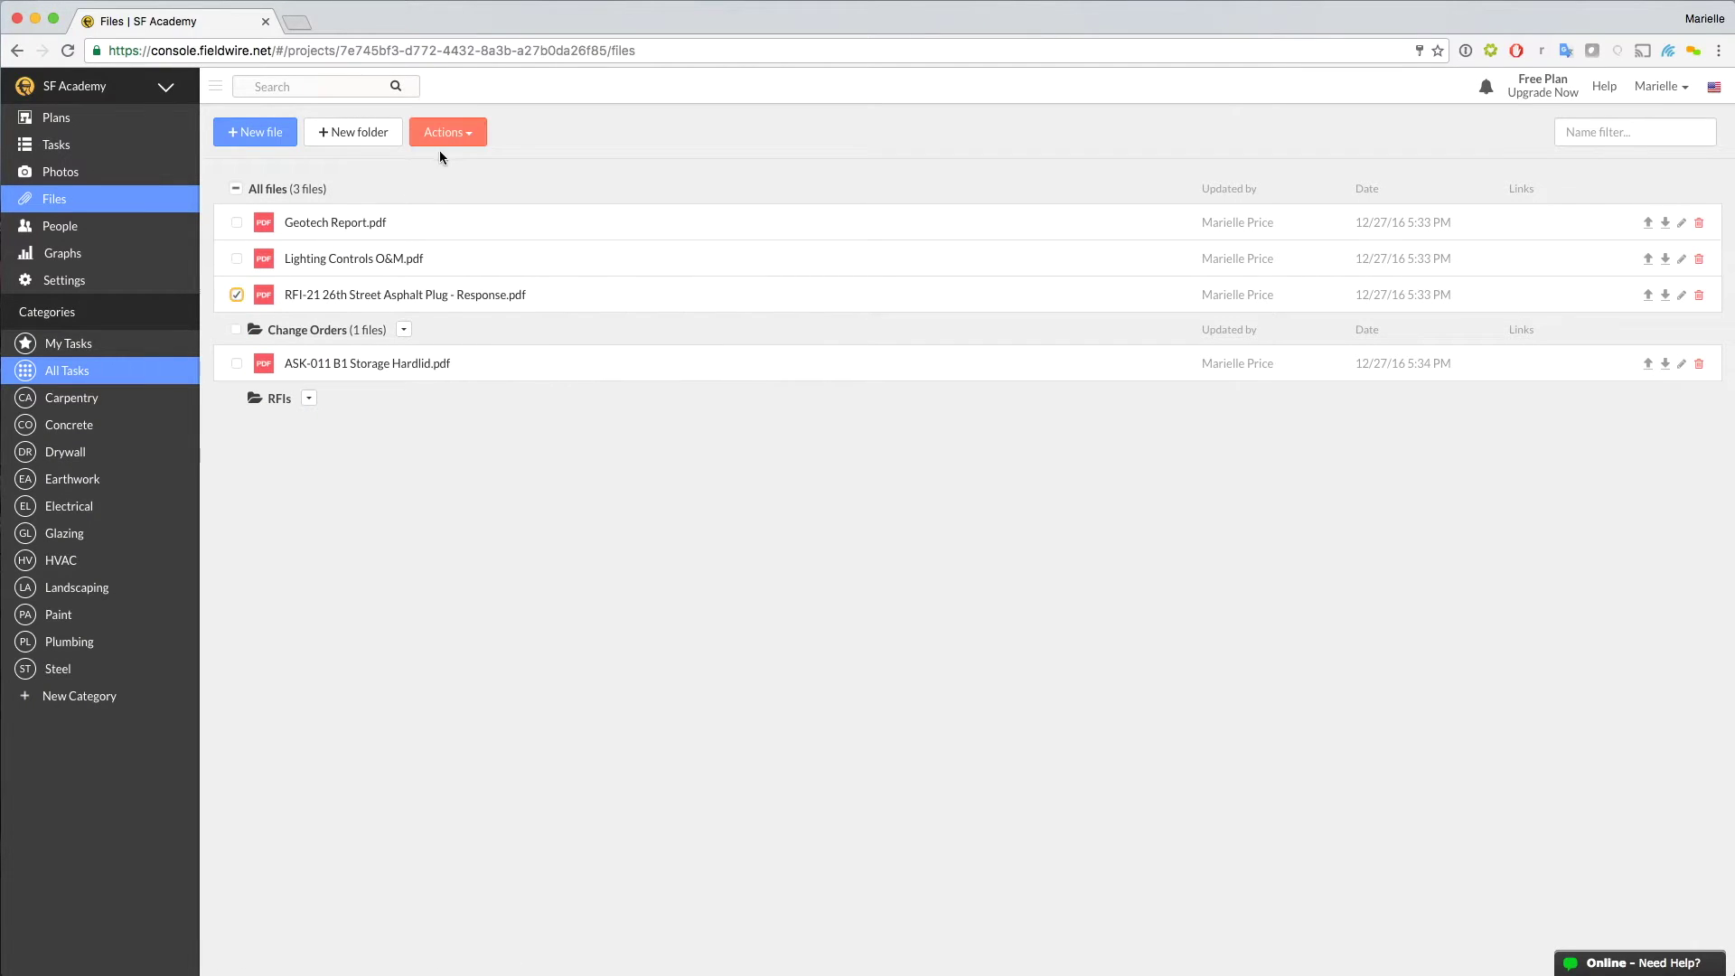
pyautogui.click(446, 135)
pyautogui.click(456, 204)
pyautogui.click(732, 256)
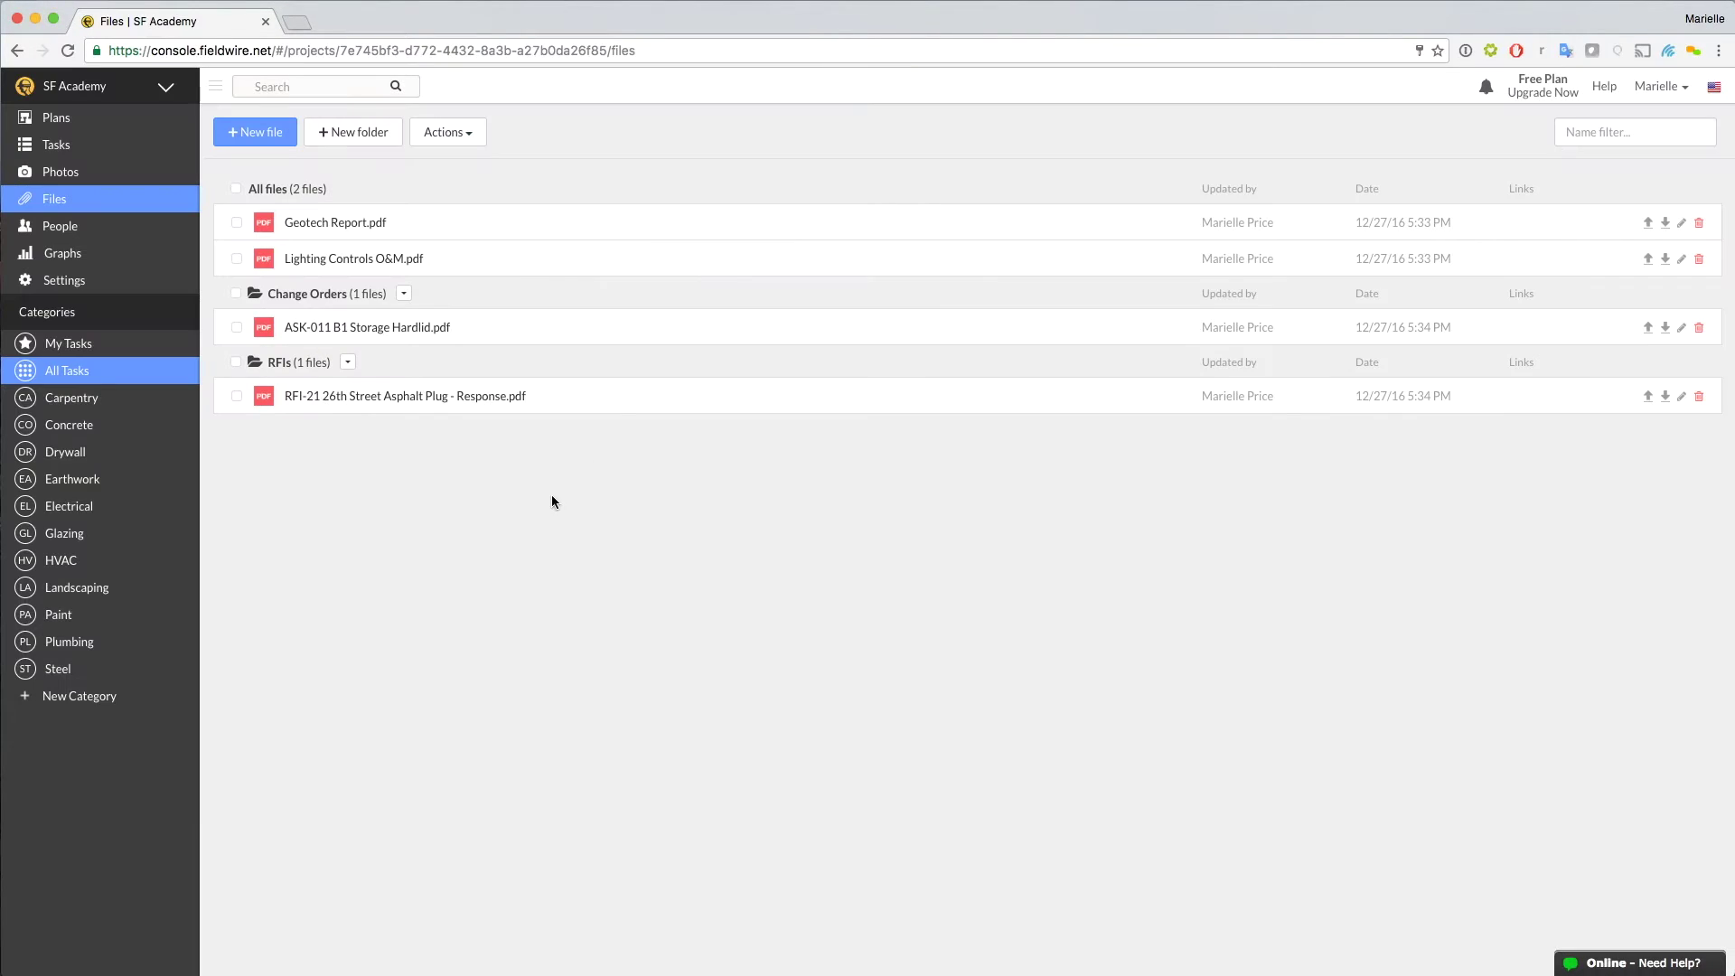
pyautogui.click(310, 295)
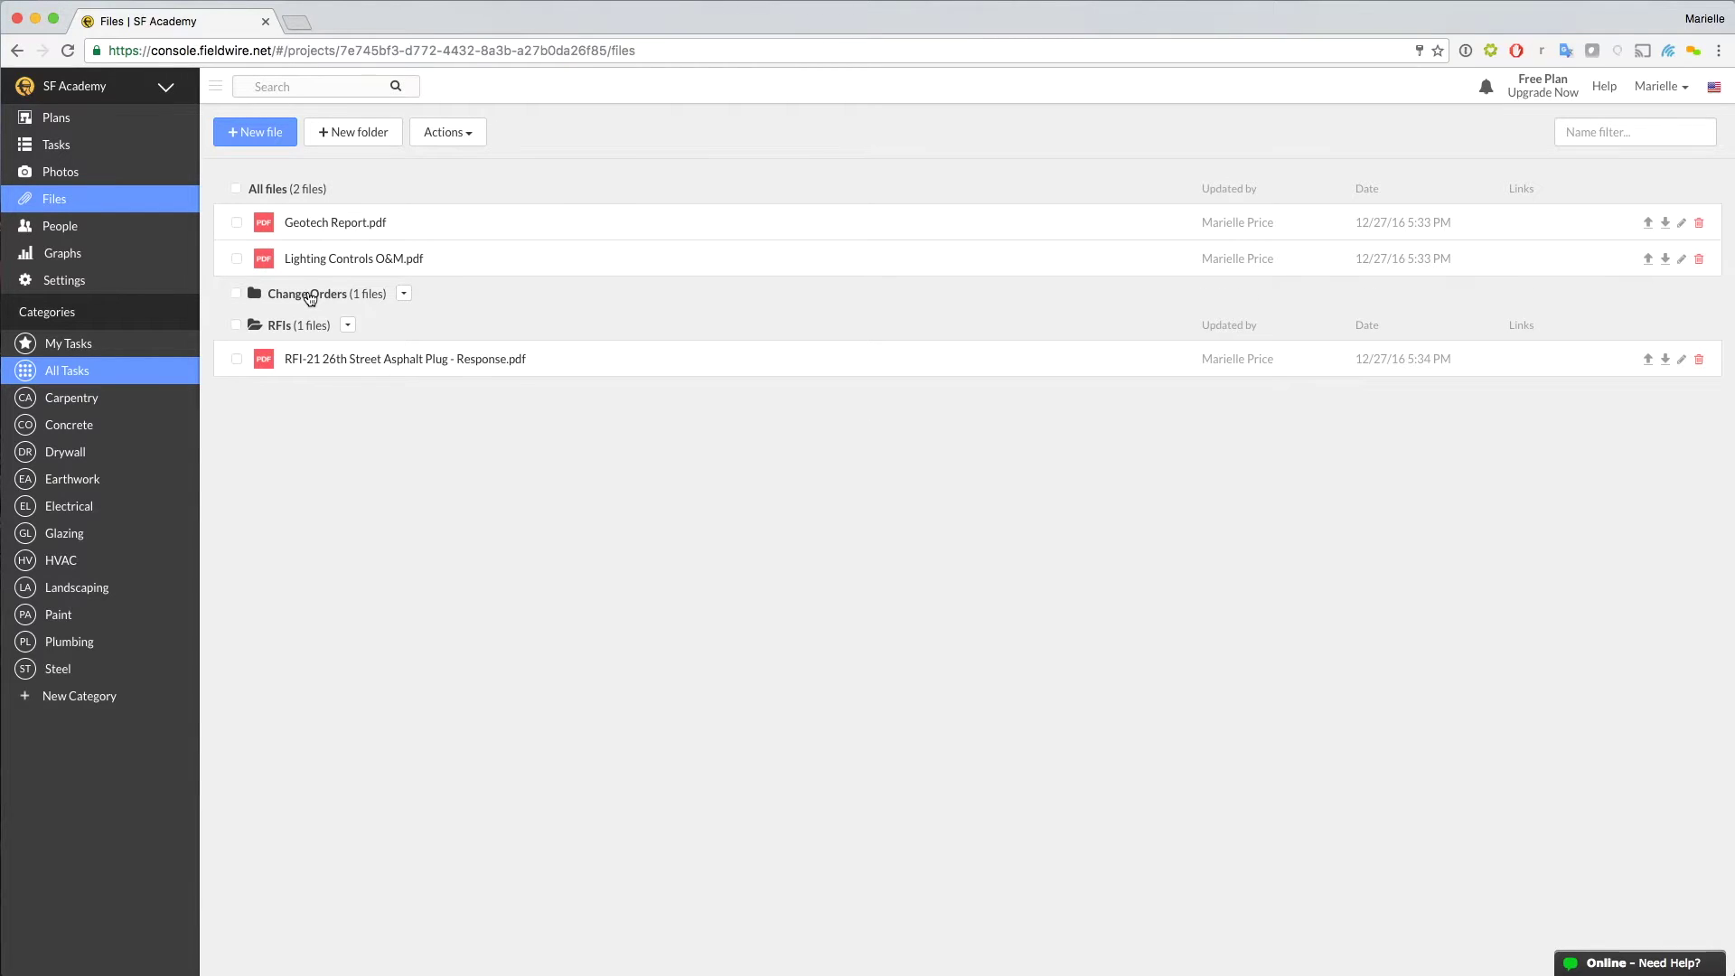
pyautogui.click(310, 294)
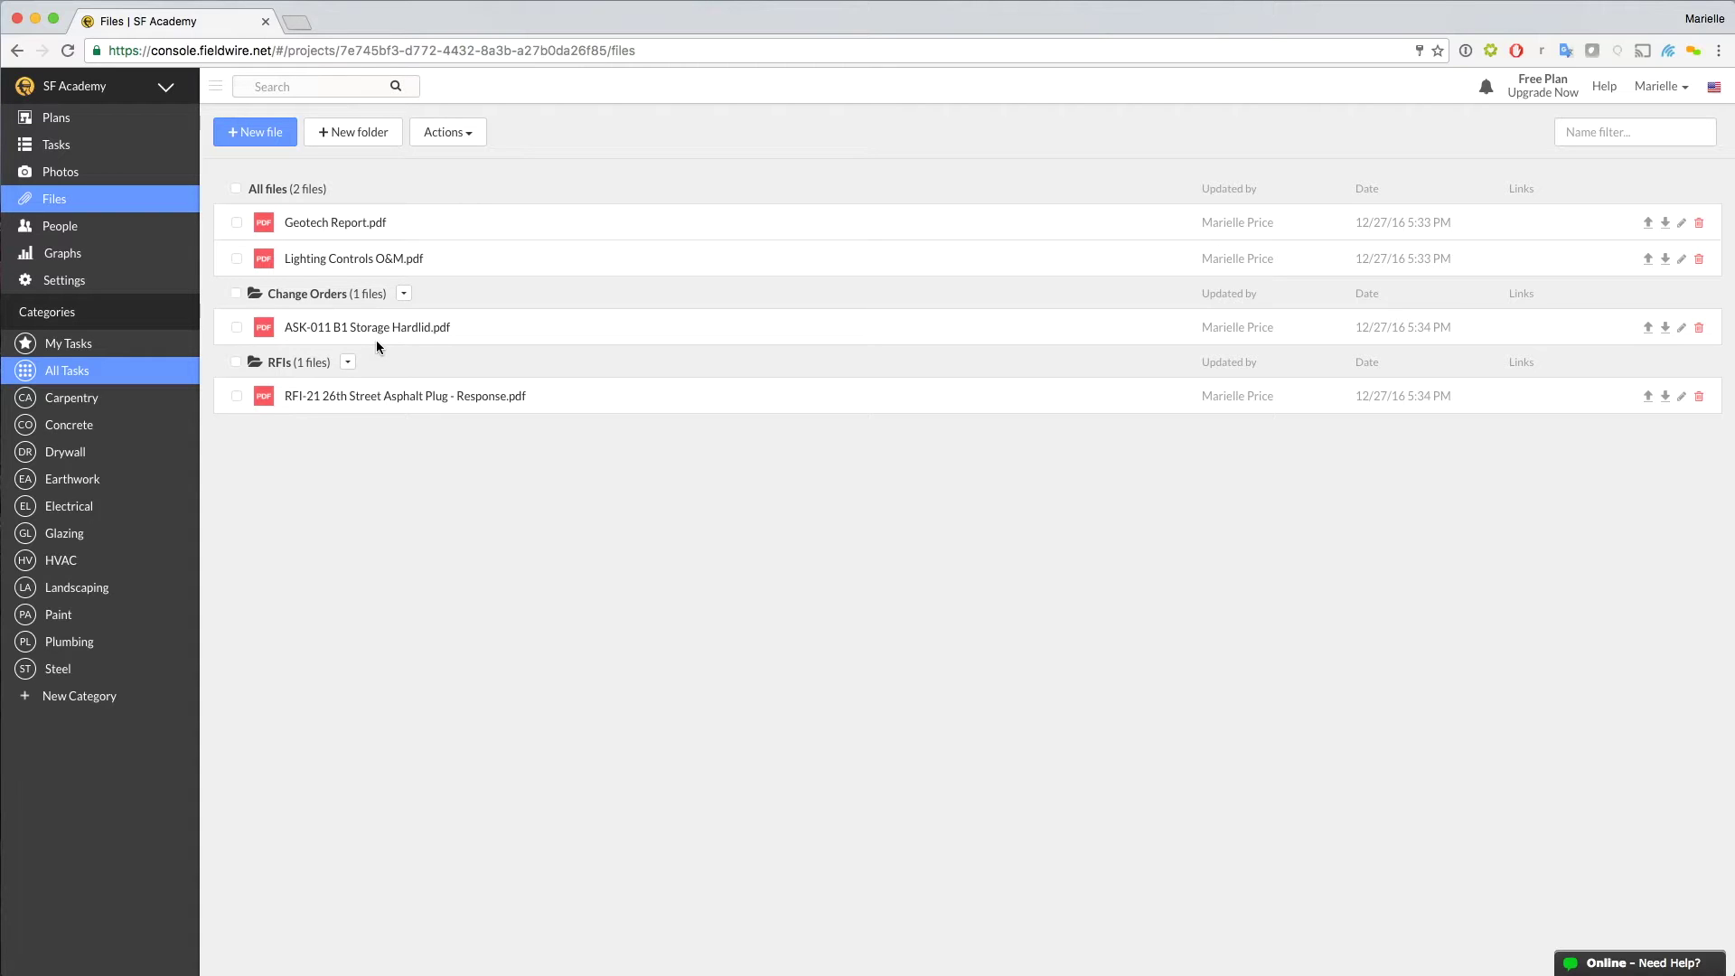
pyautogui.click(75, 117)
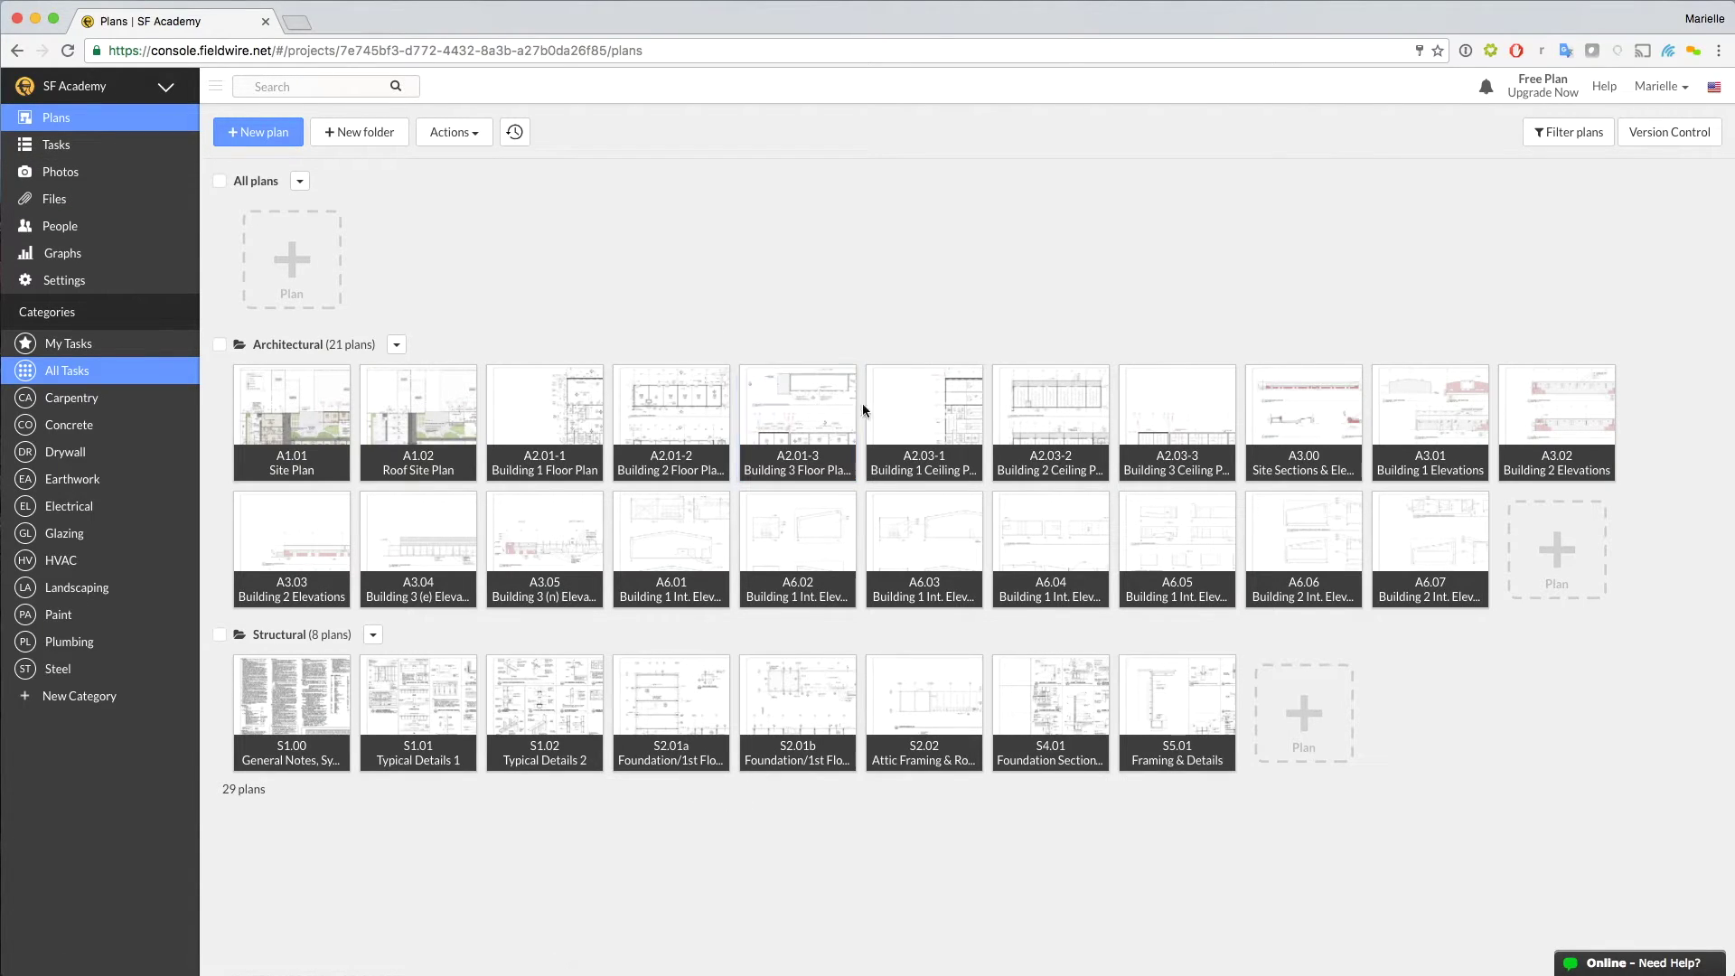
# Open ceiling plan A2.03-1 and drop an attachment hyperlink near its centre
pyautogui.click(902, 429)
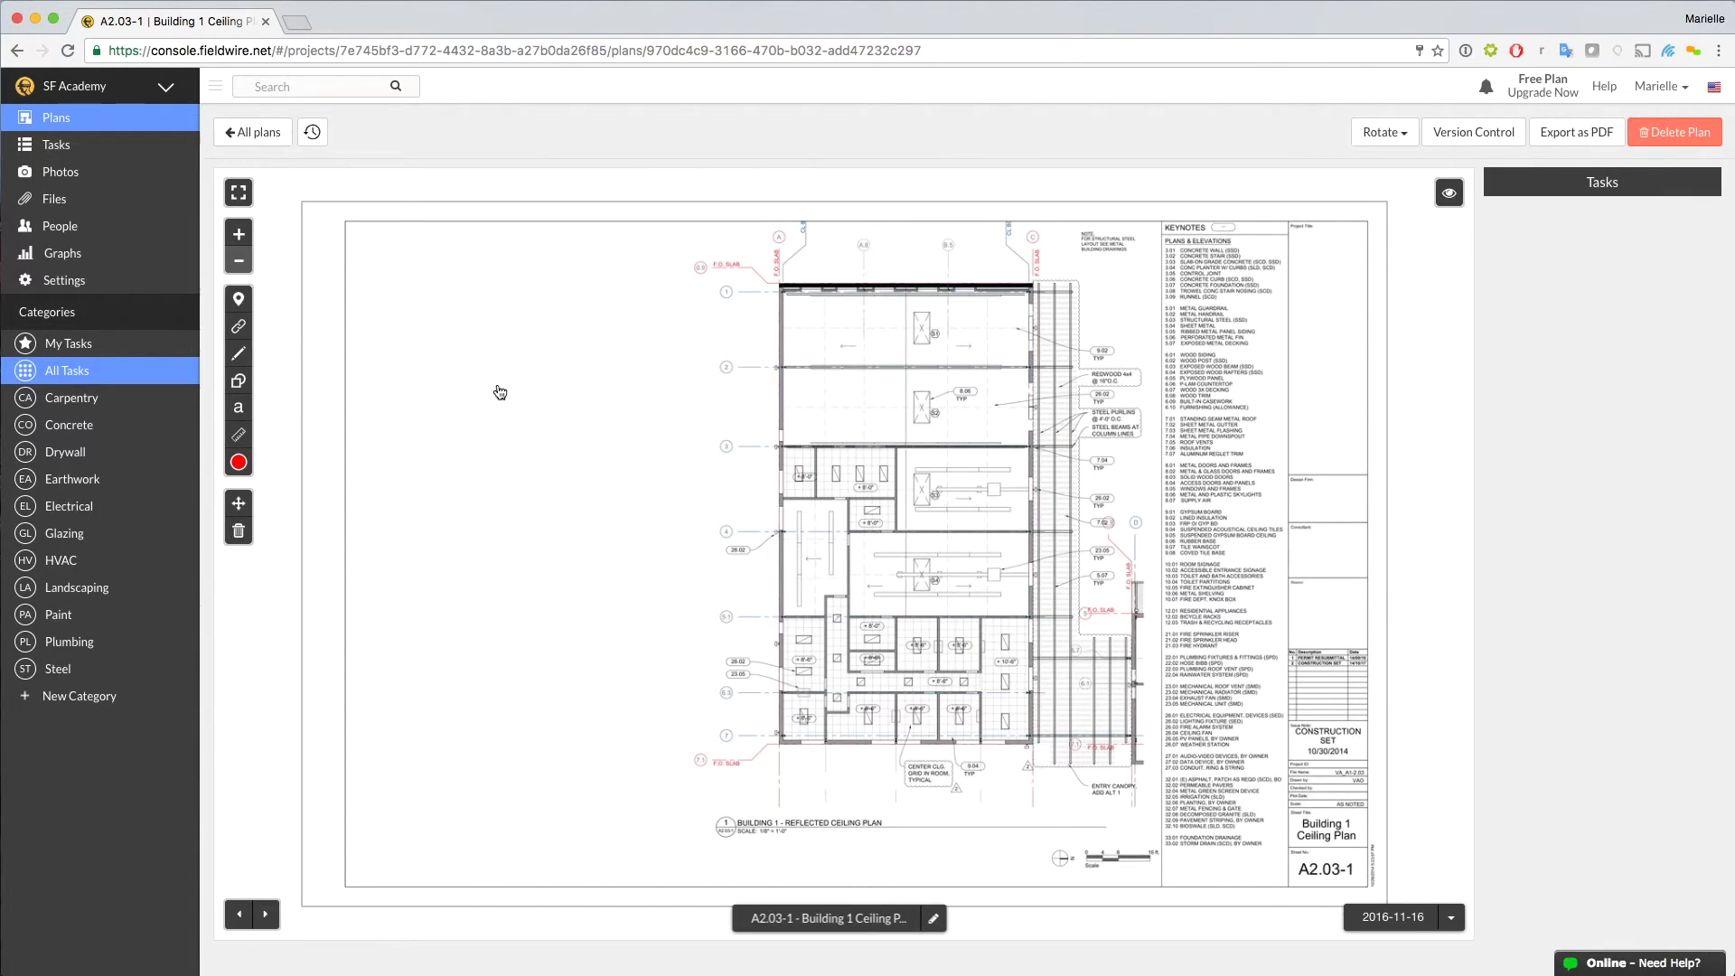
pyautogui.click(244, 330)
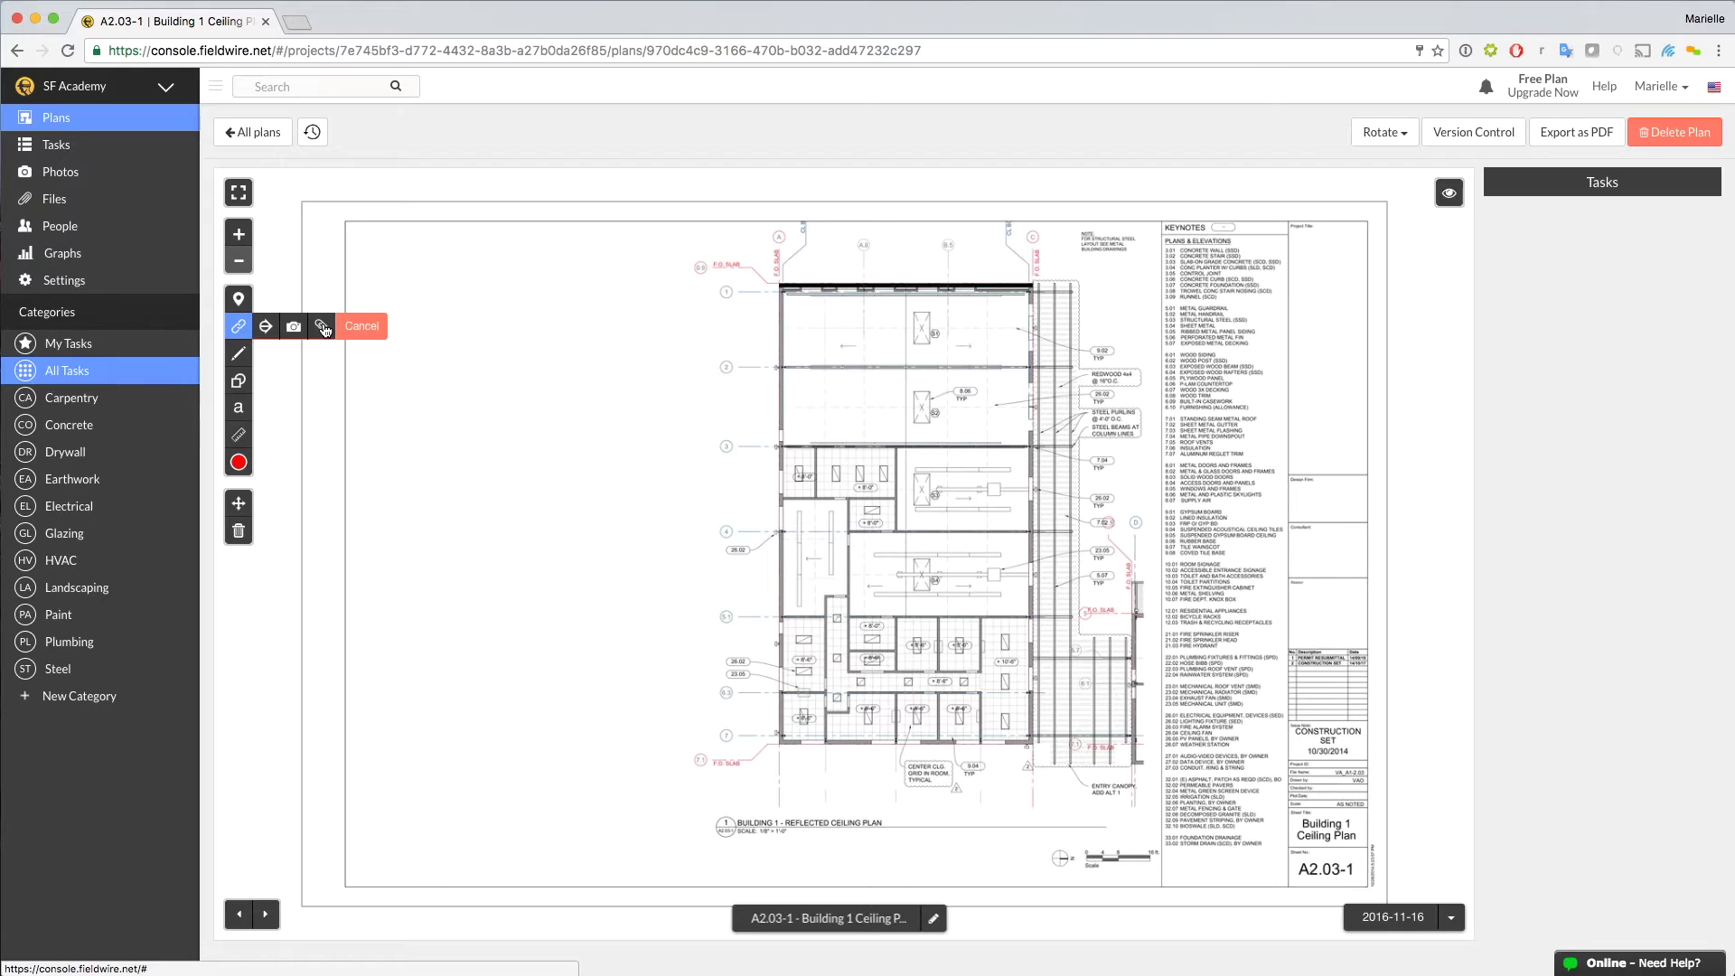
pyautogui.click(324, 330)
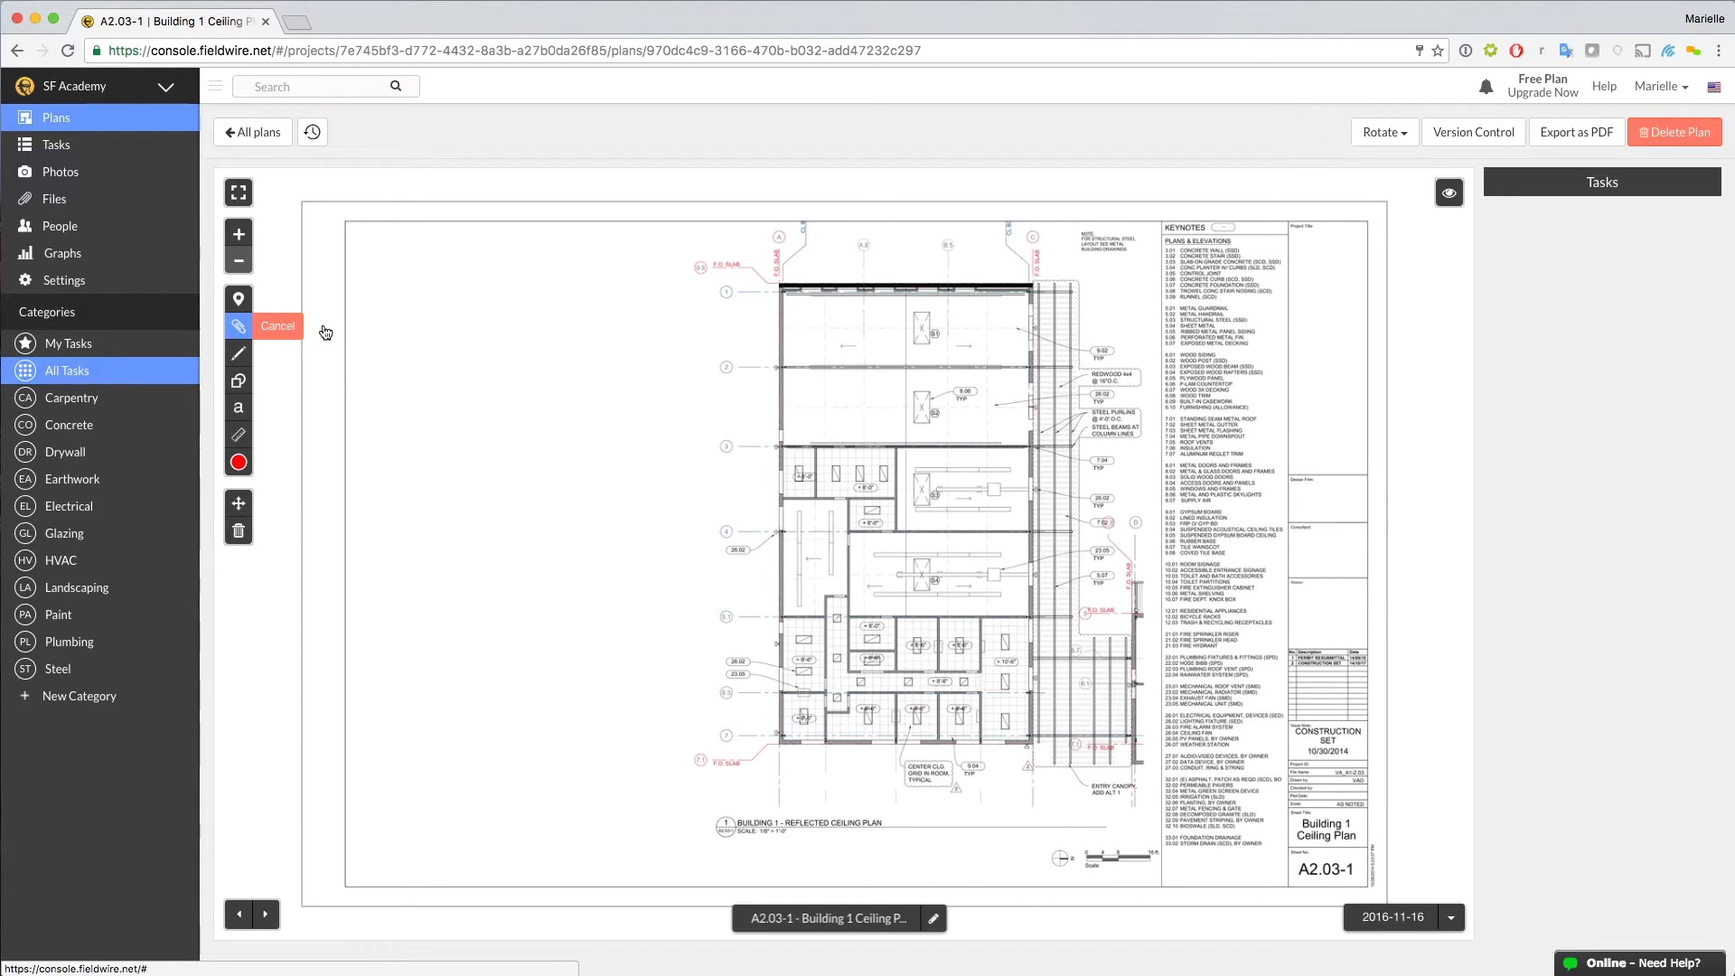
pyautogui.click(875, 519)
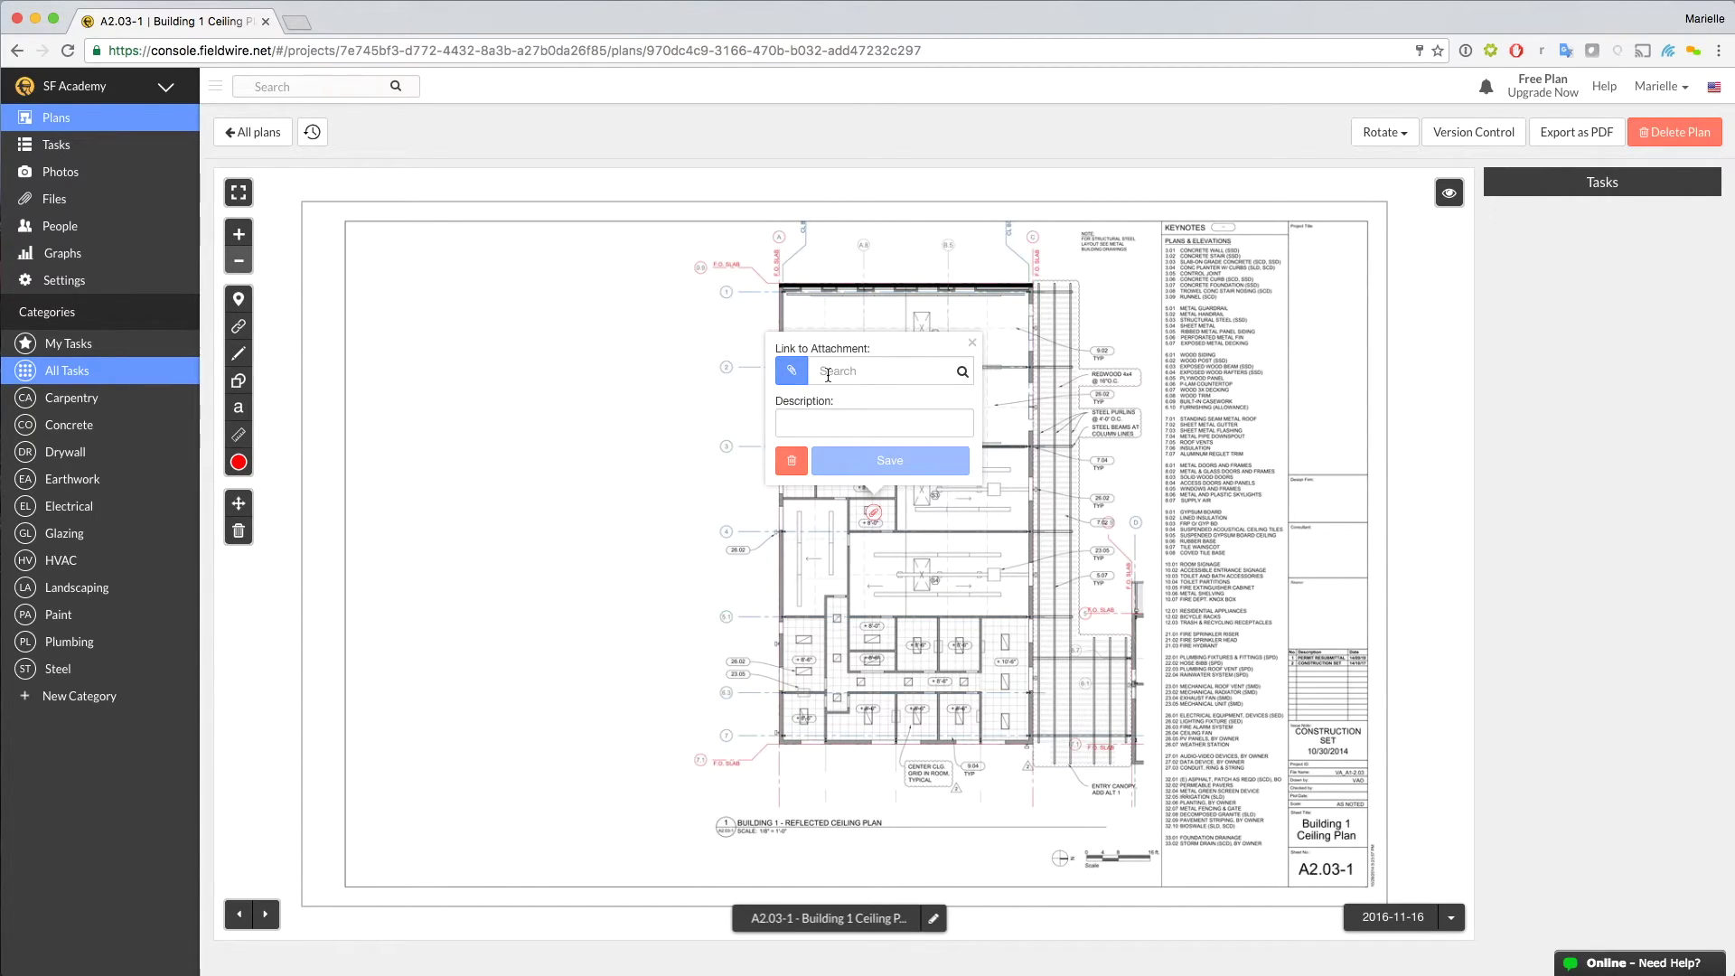
# Search 'ask', attach ASK-011 B1 Storage Hardlid.pdf, check its preview and save the hyperlink
pyautogui.click(828, 376)
pyautogui.write('ask')
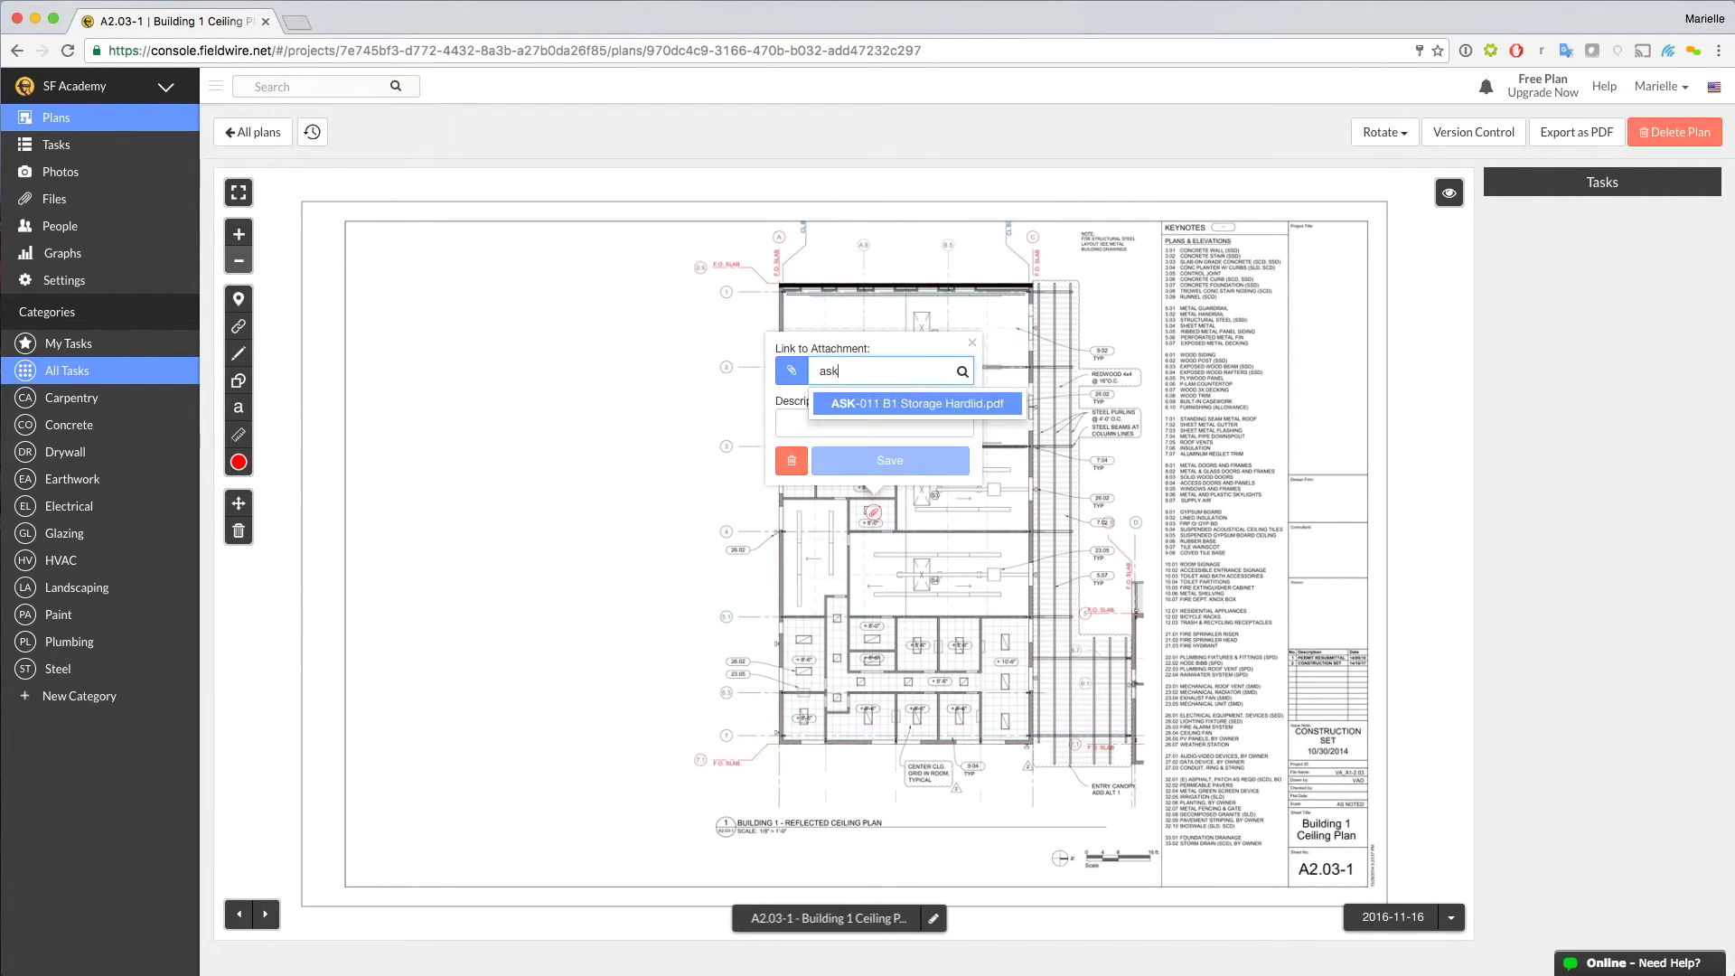
pyautogui.click(849, 405)
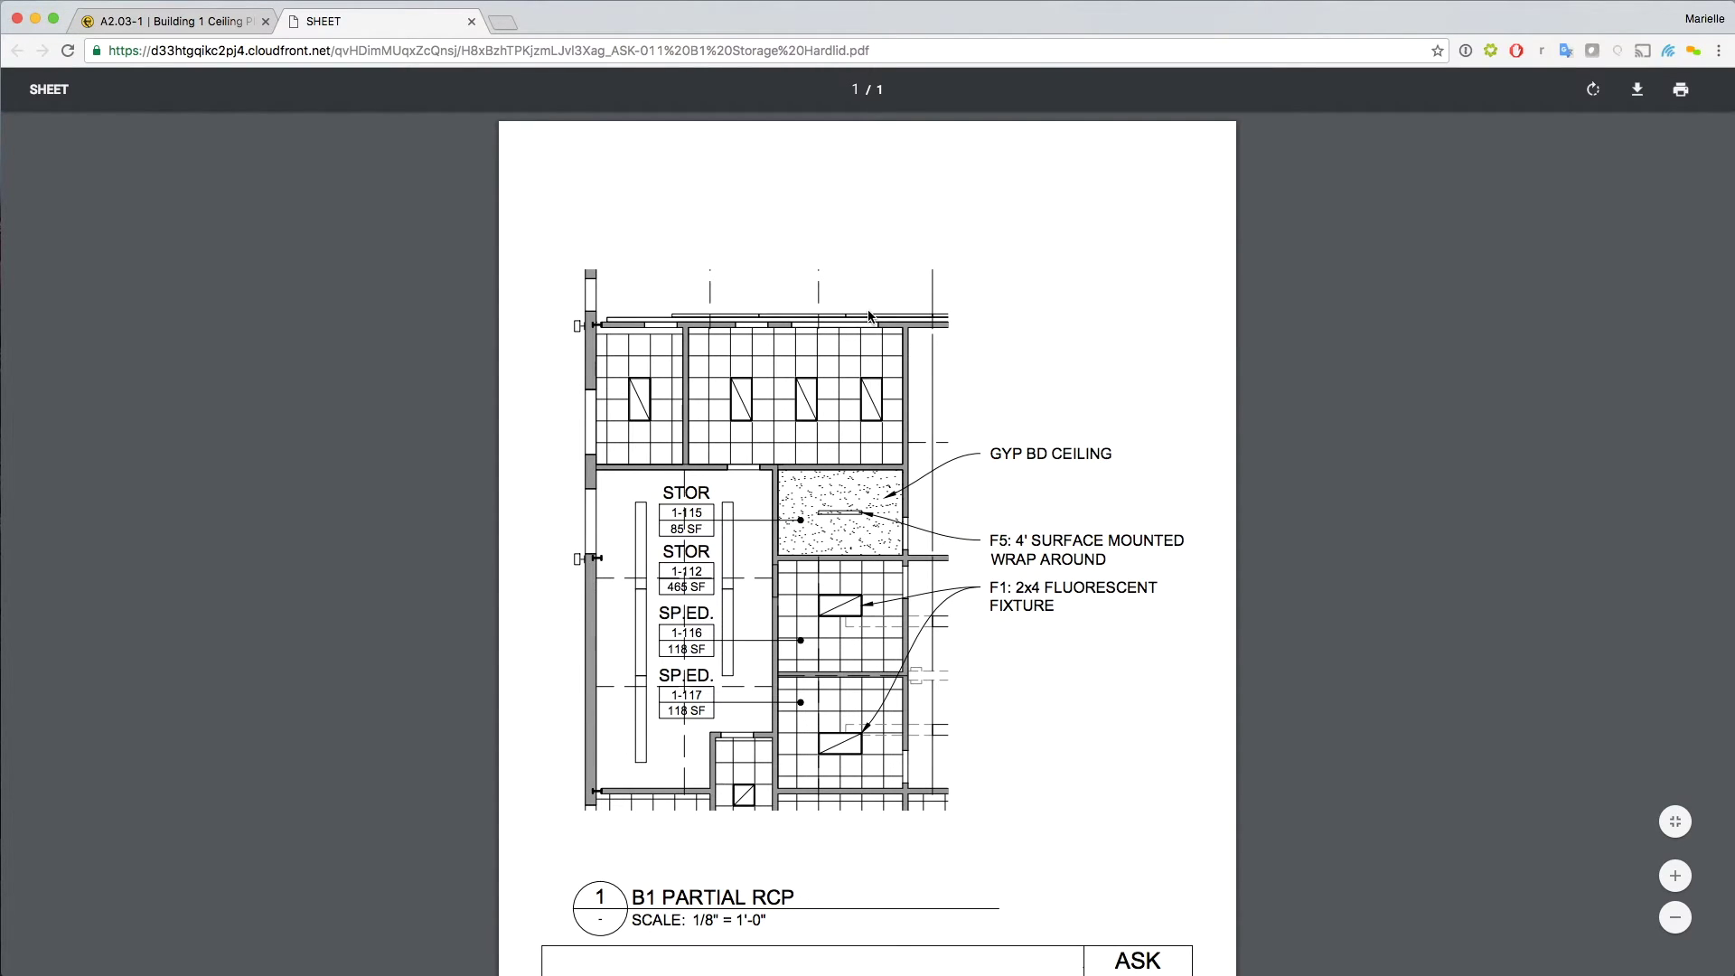
pyautogui.click(472, 21)
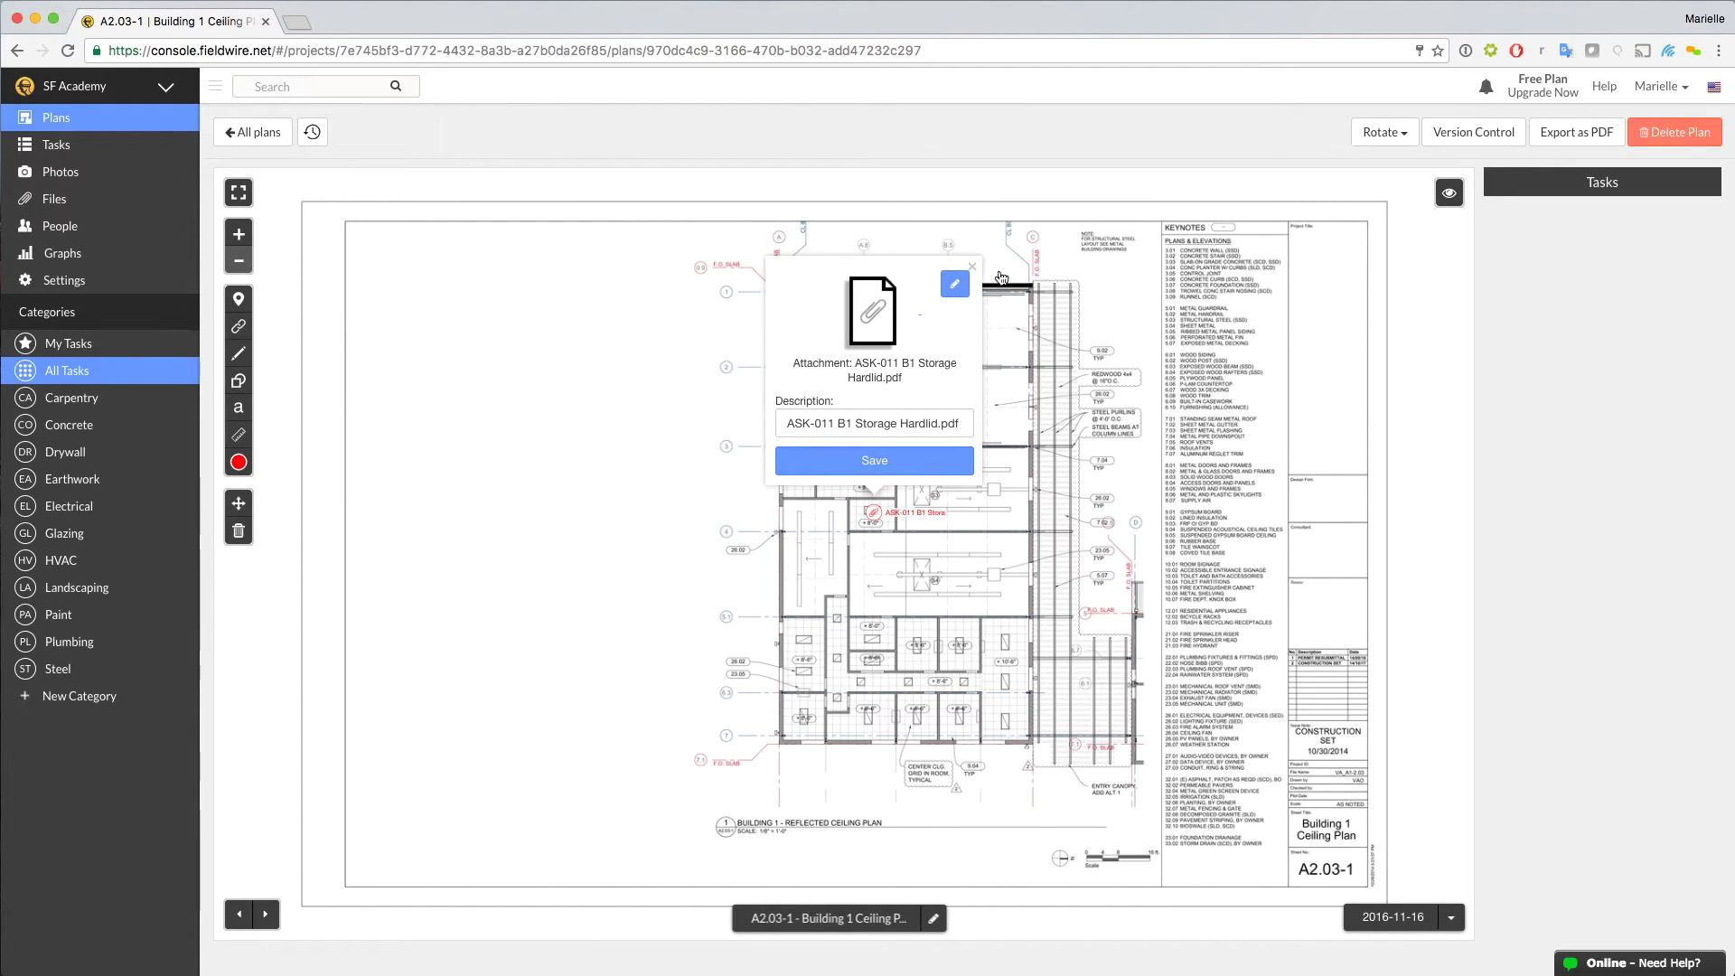
pyautogui.click(917, 466)
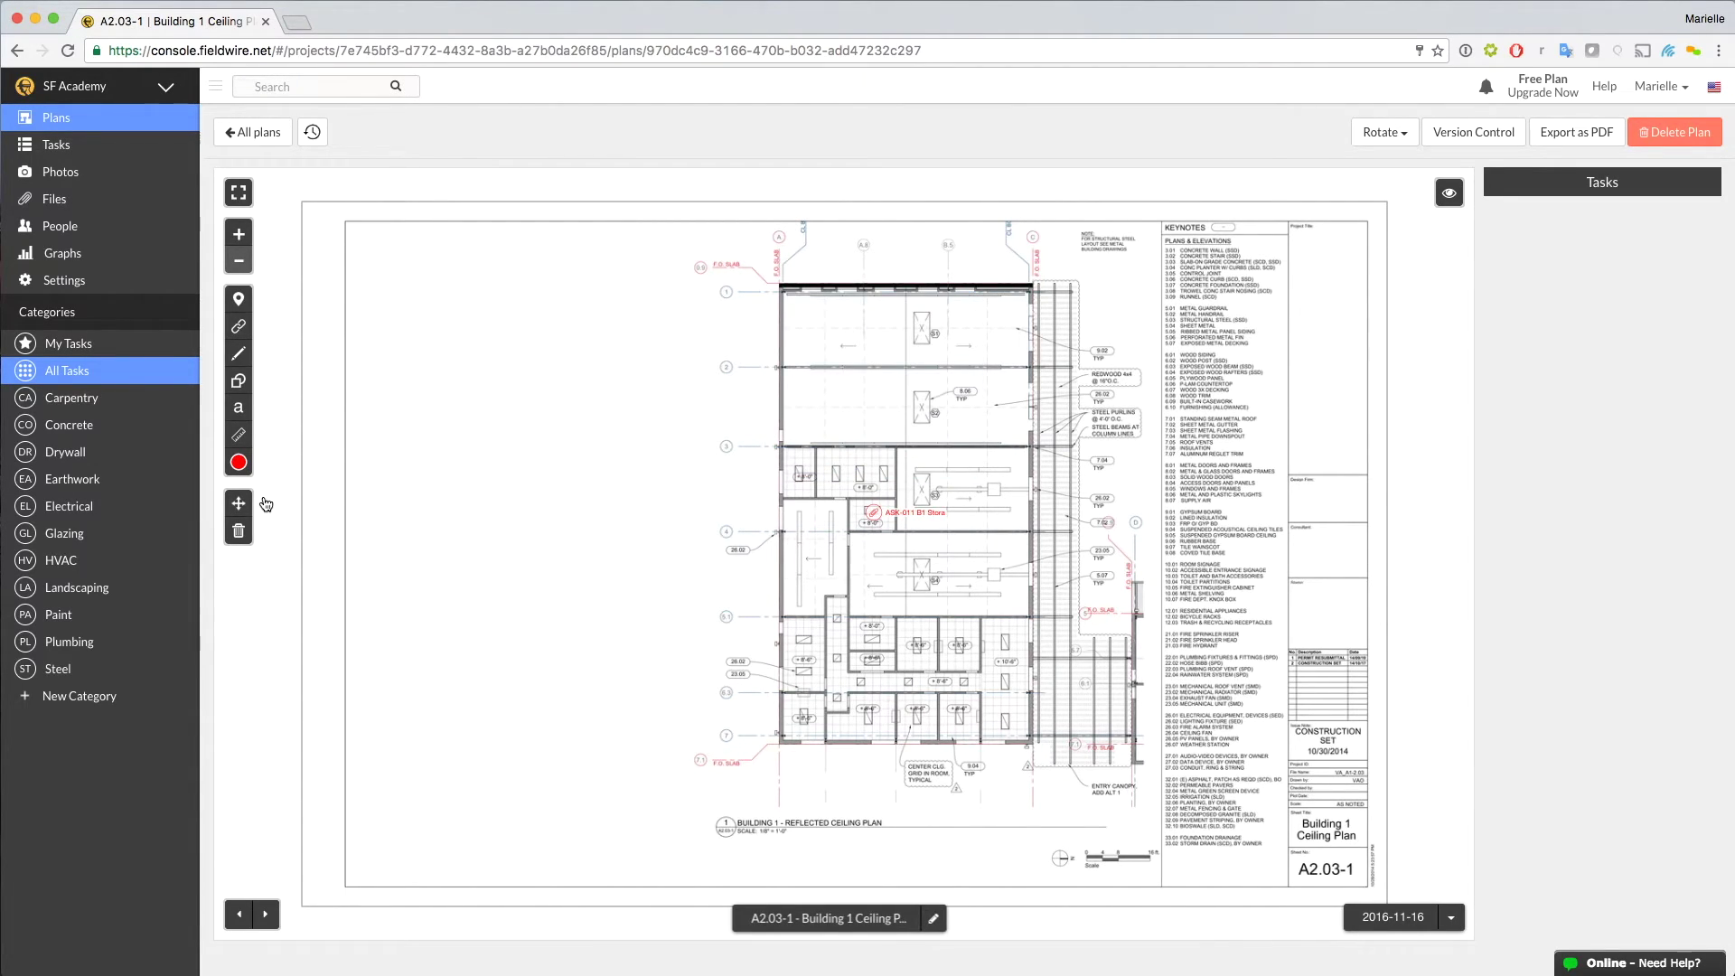
# Draw a revision cloud around the ASK-011 hyperlink marker, then exit the cloud tool
pyautogui.click(239, 382)
pyautogui.click(266, 381)
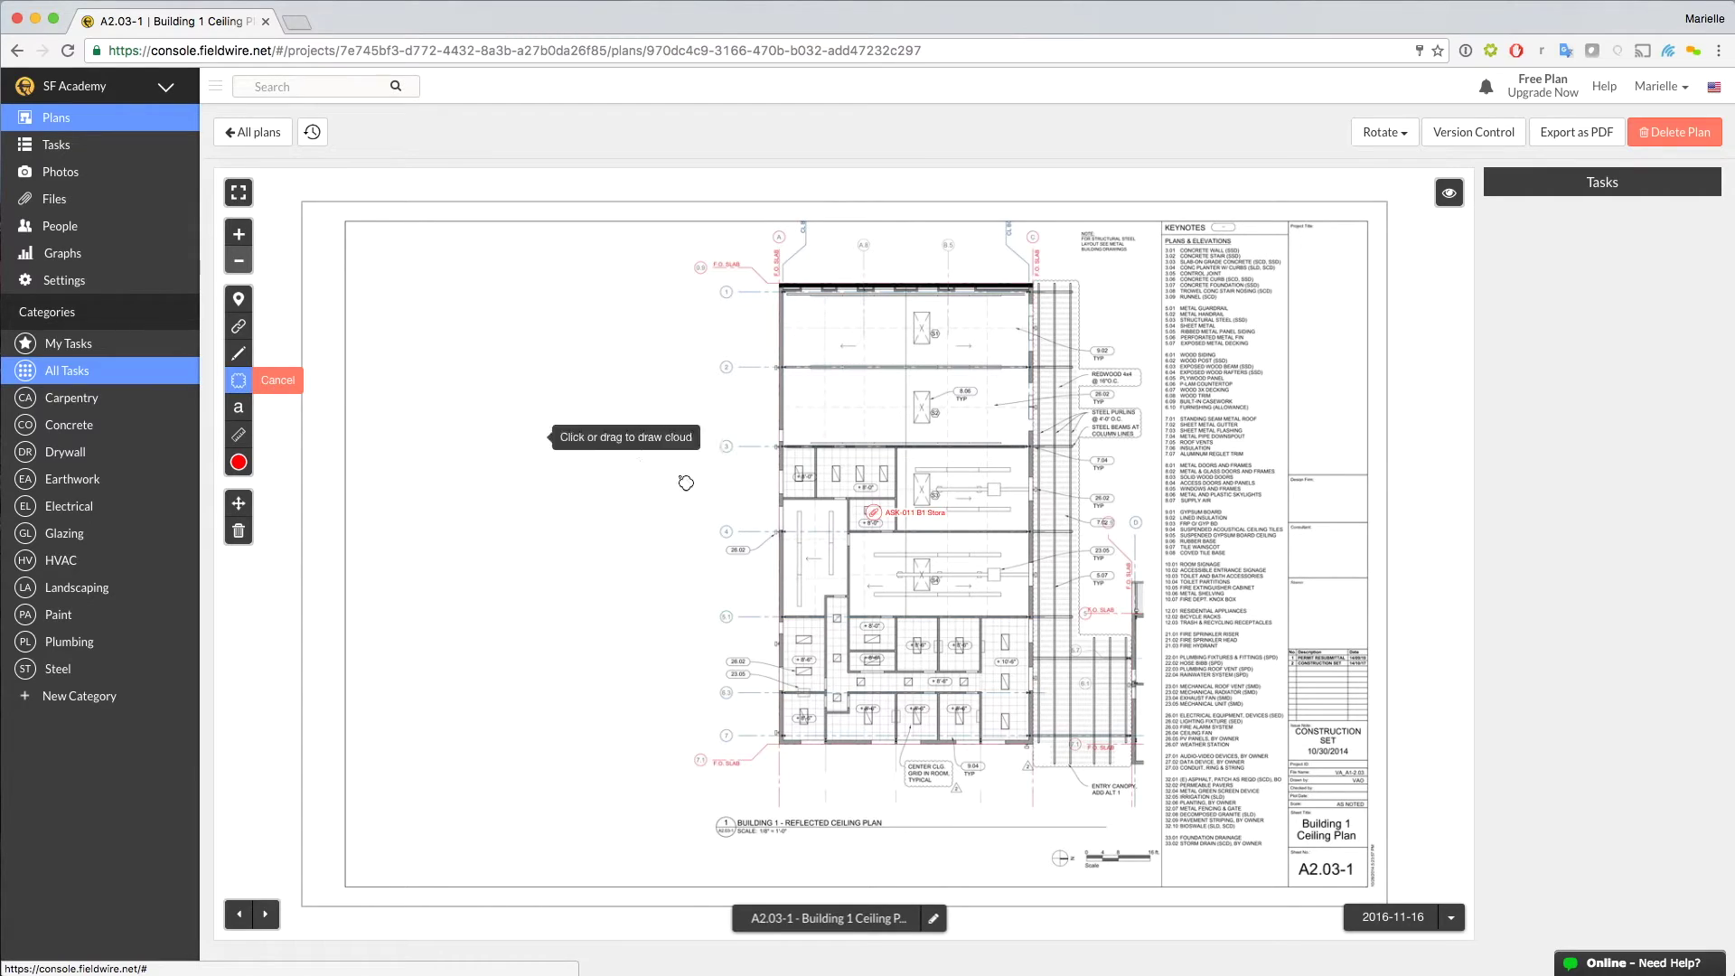
pyautogui.moveTo(858, 504); pyautogui.dragTo(893, 525)
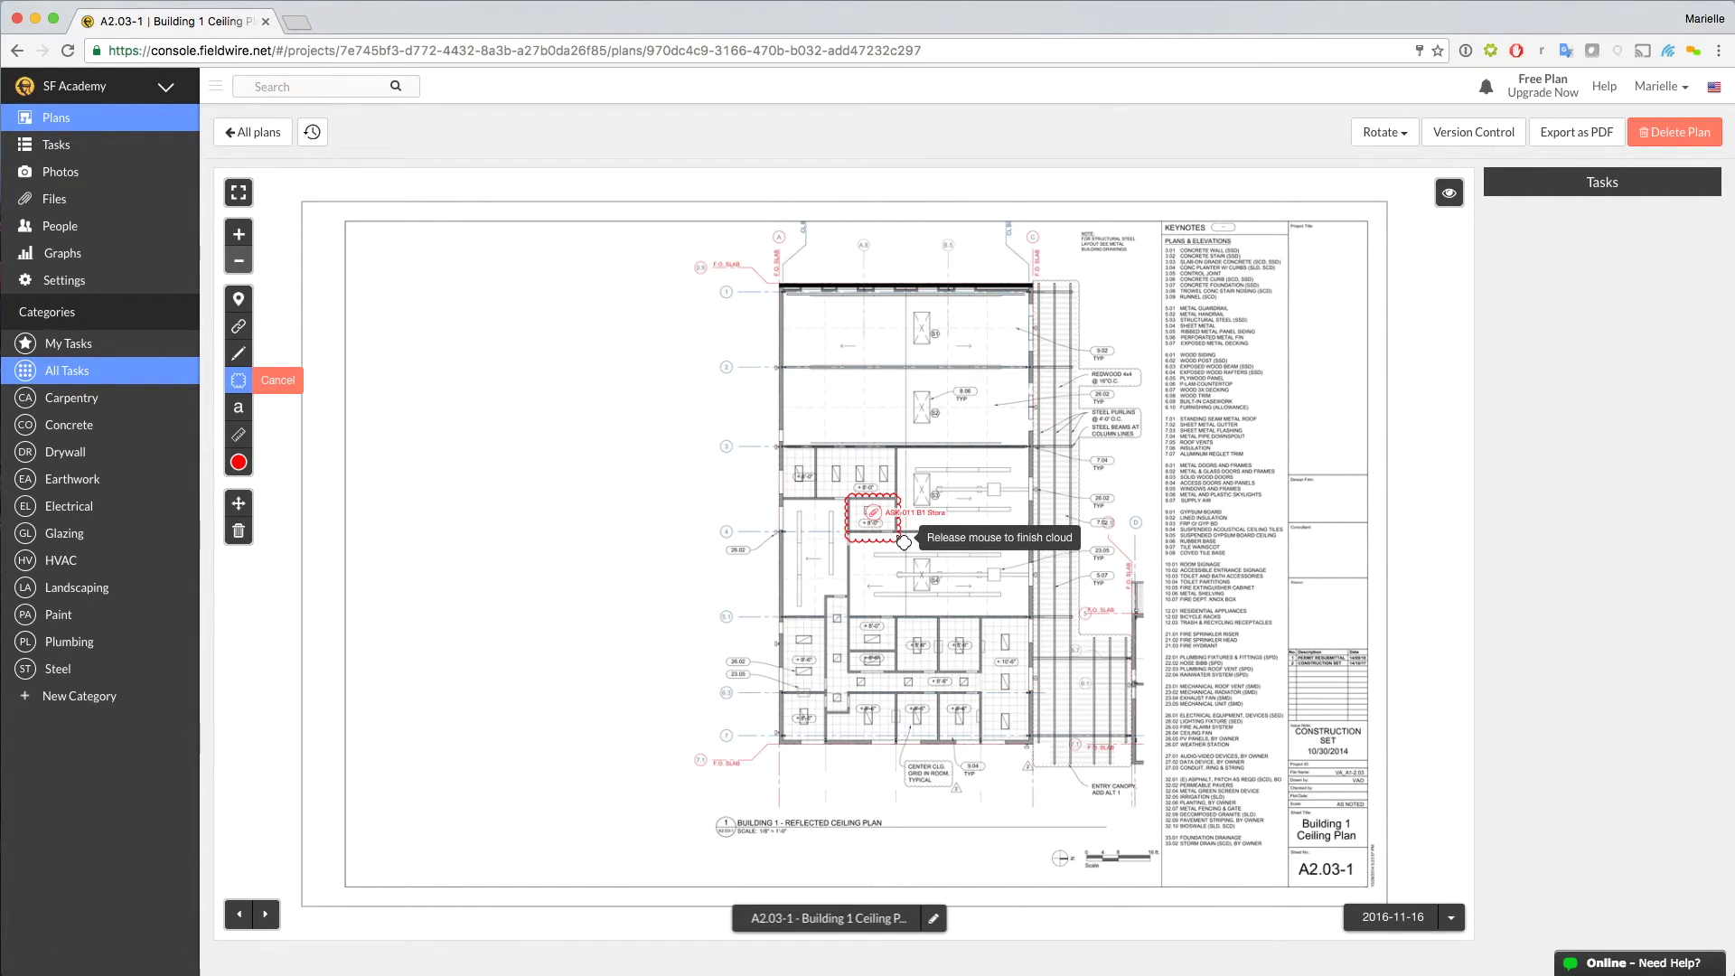
pyautogui.click(281, 385)
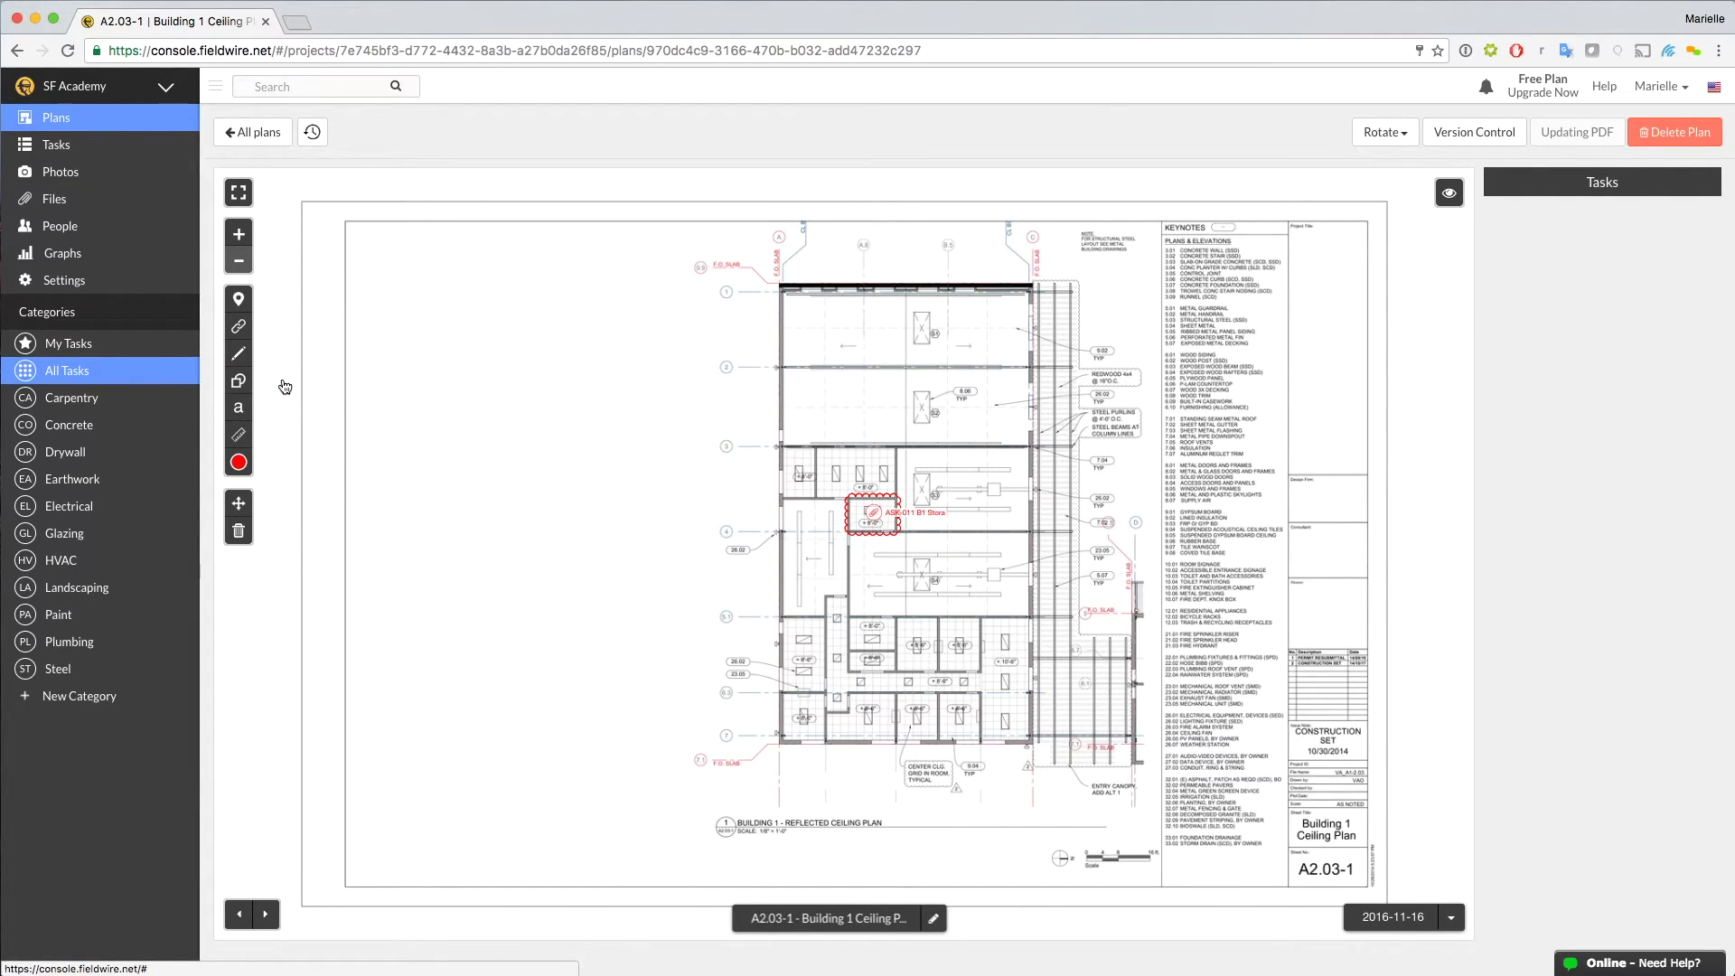
# Return to Files and select all four files to show the bulk actions
pyautogui.click(75, 199)
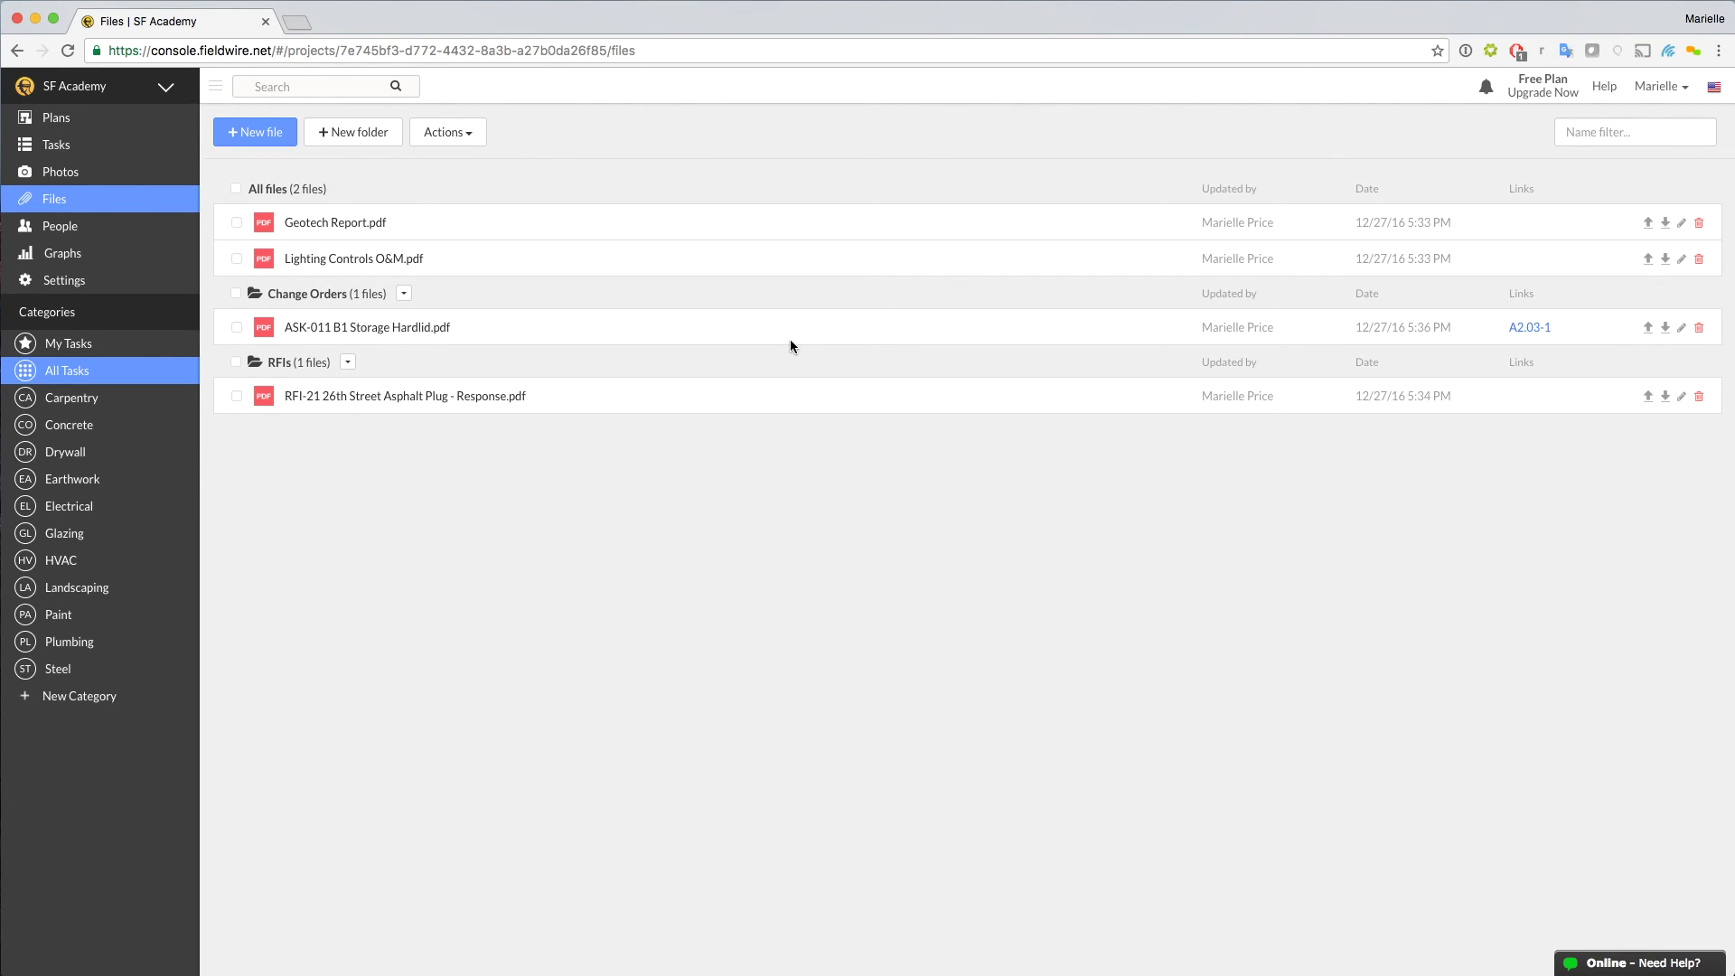
pyautogui.click(460, 136)
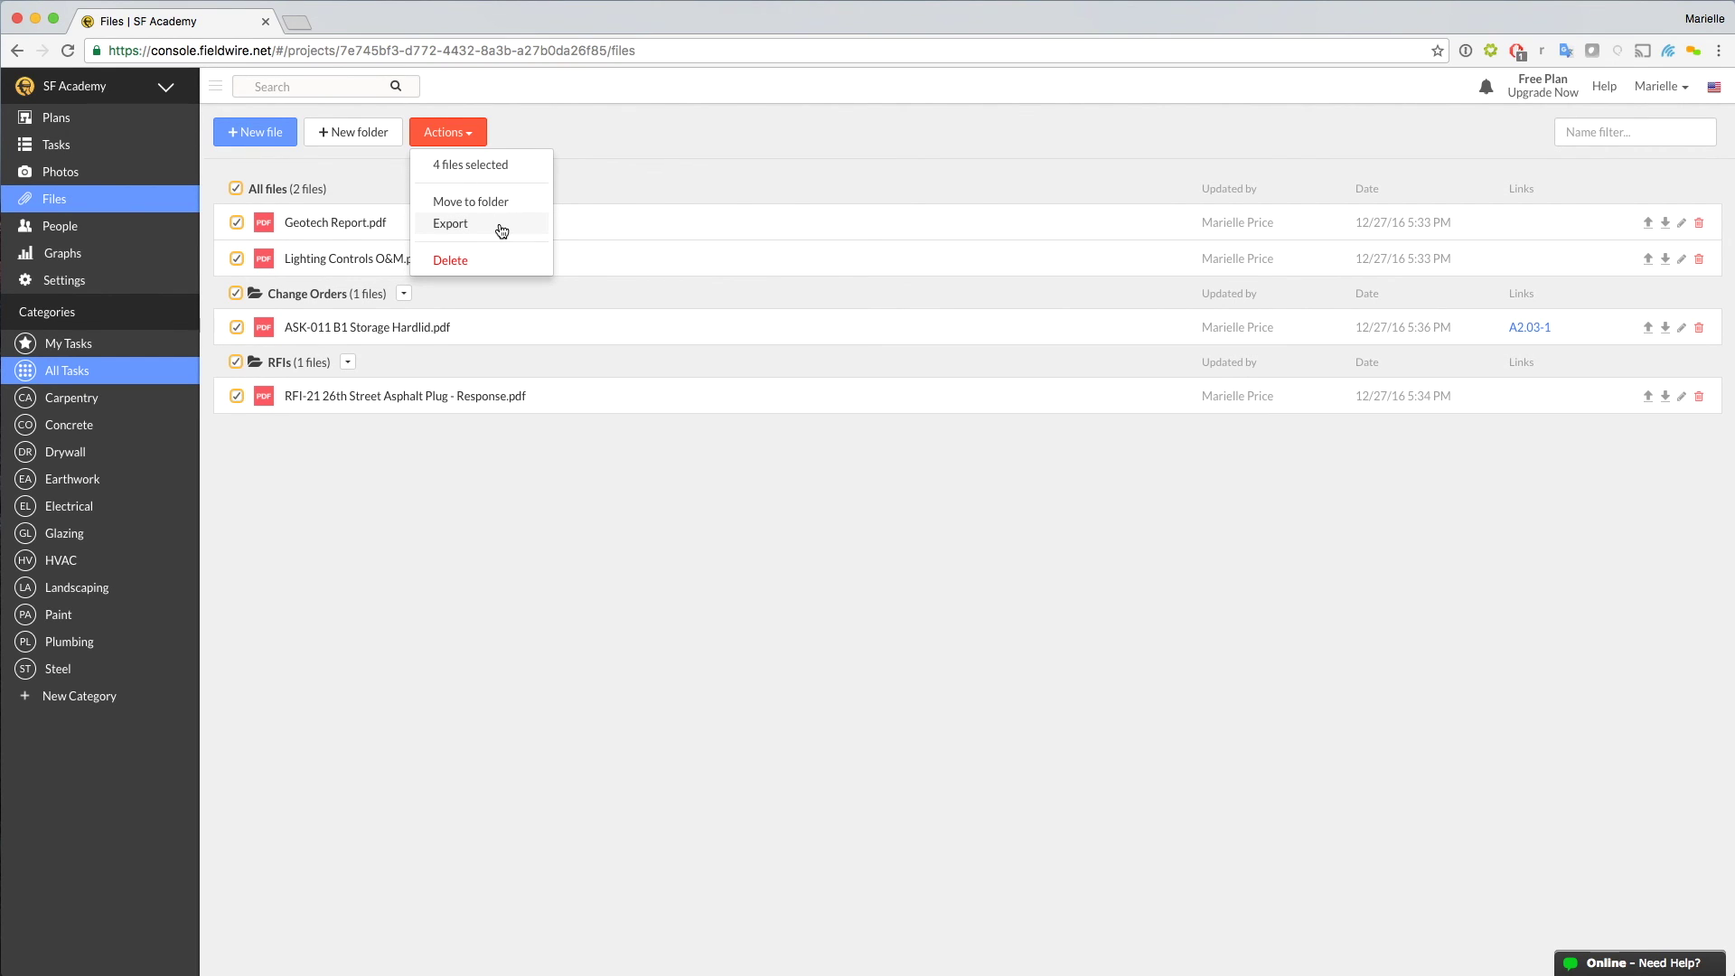
pyautogui.click(355, 170)
pyautogui.click(237, 190)
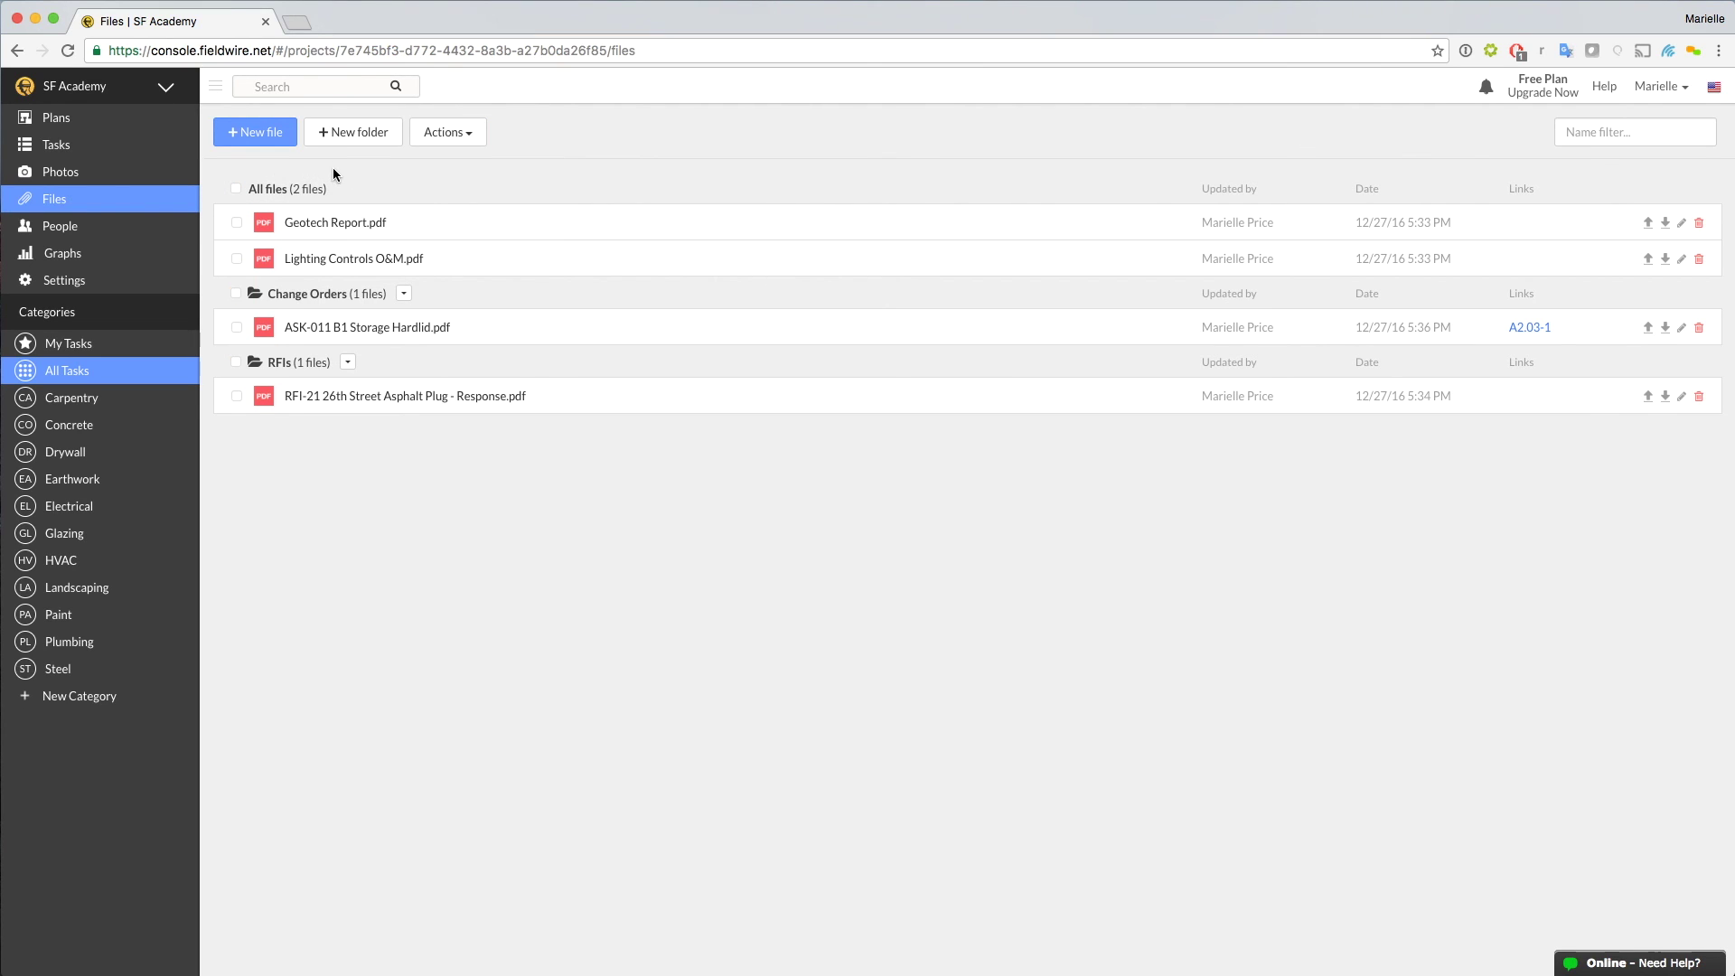